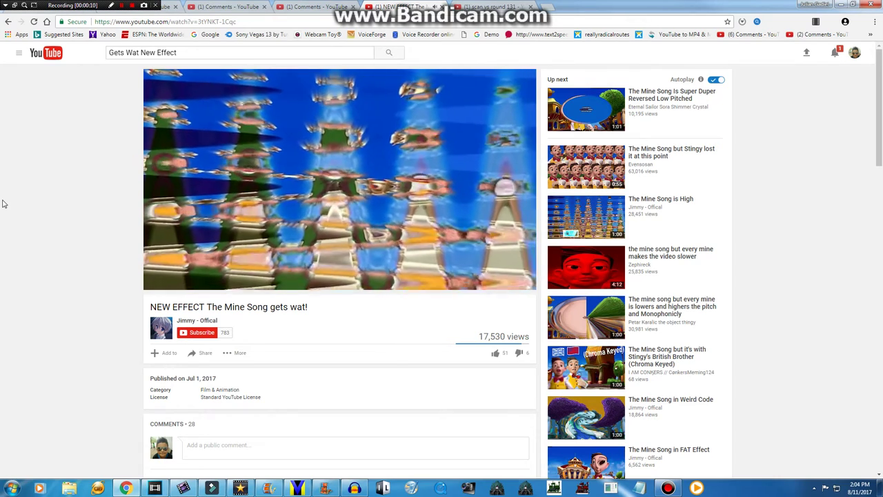
Pause the reference video The Mine Song gets wat! and switch to Vegas Pro.
{"action": "left_click", "coordinate": [256, 181]}
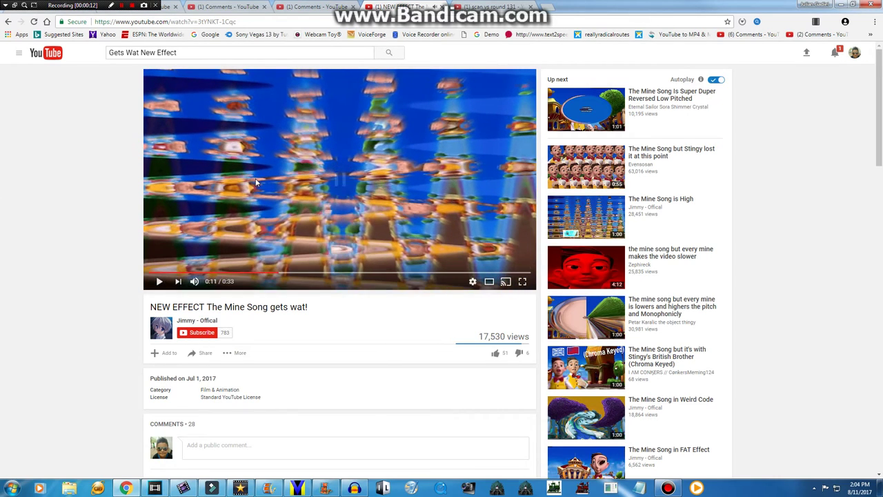
{"action": "left_click", "coordinate": [183, 488]}
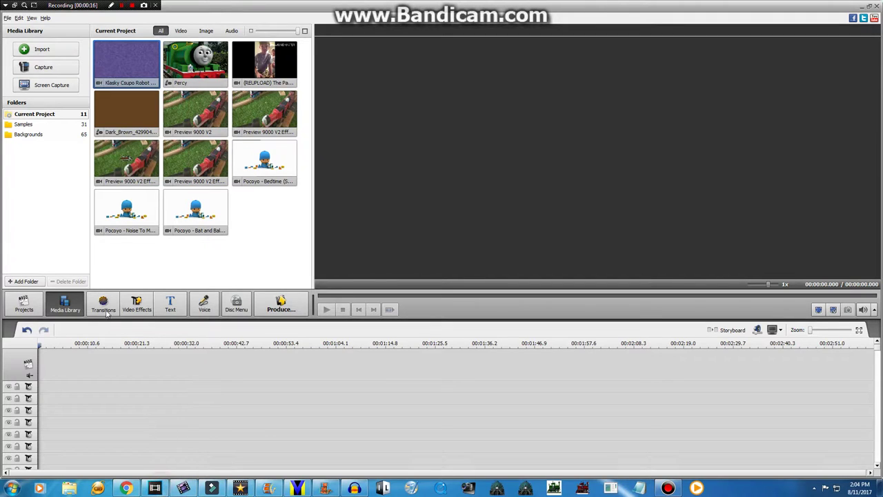
{"action": "left_click", "coordinate": [155, 488]}
Open the Klasky Csupo Robot Logo video from the Downloads folder onto the empty timeline.
{"action": "left_click", "coordinate": [6, 5]}
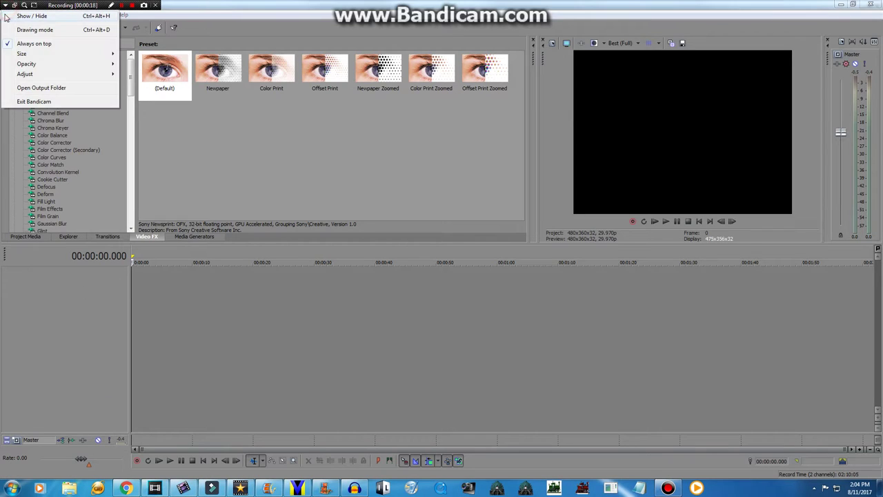
{"action": "left_click", "coordinate": [211, 162]}
{"action": "left_click", "coordinate": [6, 15]}
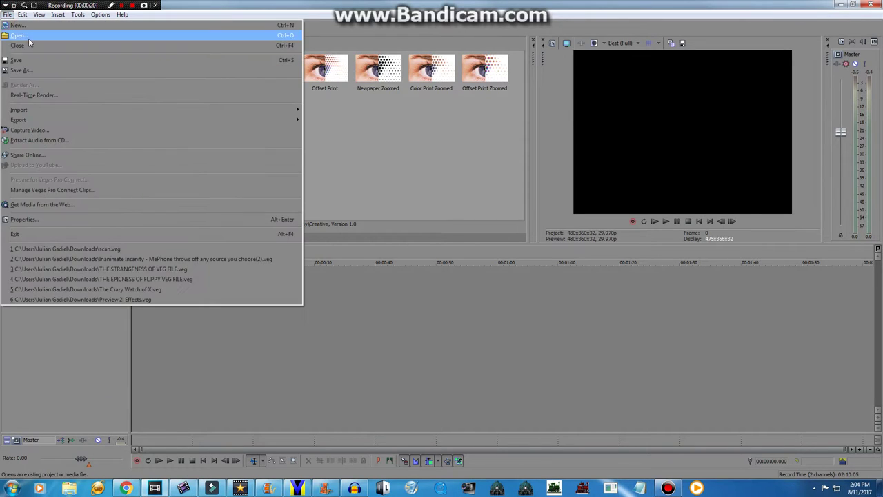
{"action": "left_click", "coordinate": [21, 27]}
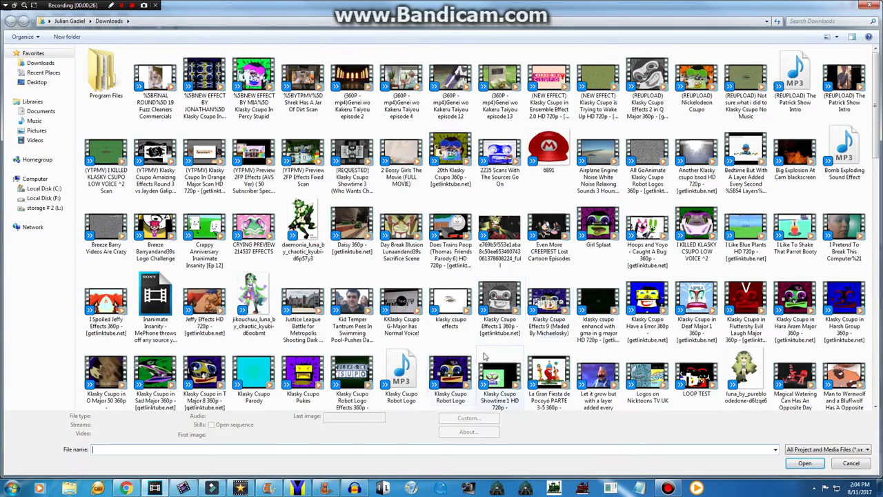
{"action": "left_click", "coordinate": [434, 378]}
{"action": "double_click", "coordinate": [435, 378]}
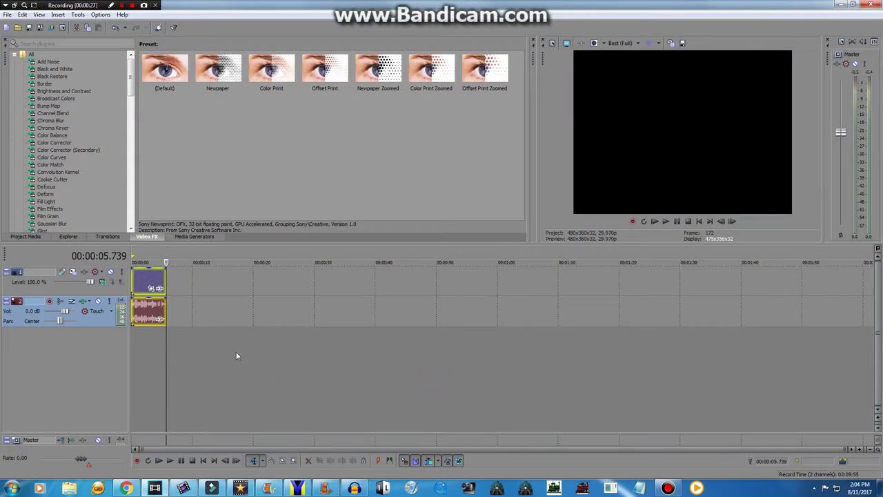
{"action": "left_click", "coordinate": [166, 380]}
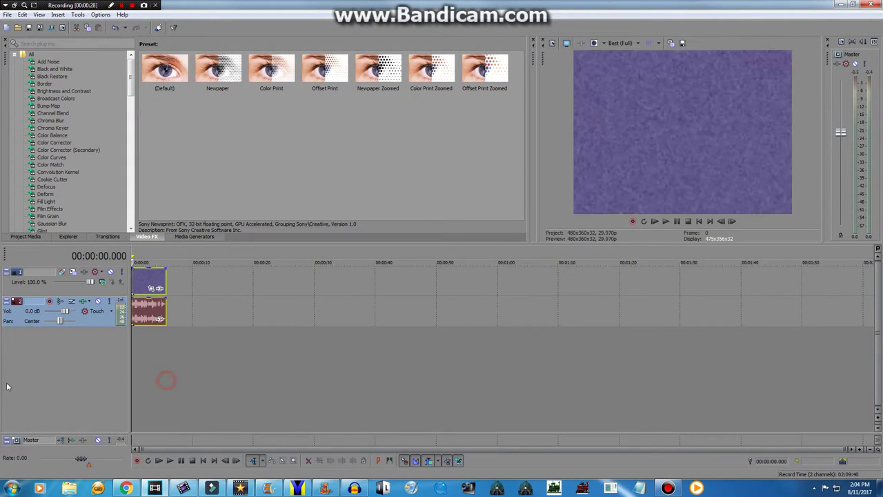
Review the ending of the reference Mine Song video in Chrome, and return to Vegas Pro with the audio plug-in chooser closed.
{"action": "right_click", "coordinate": [170, 320]}
{"action": "left_click", "coordinate": [196, 268]}
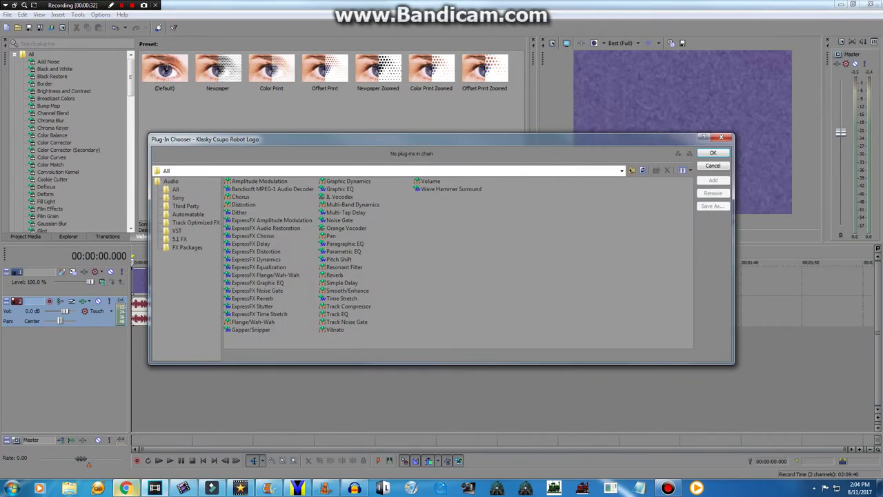
{"action": "left_click", "coordinate": [126, 488]}
{"action": "left_click", "coordinate": [321, 180]}
{"action": "left_click_drag", "start_coordinate": [319, 274], "coordinate": [519, 272]}
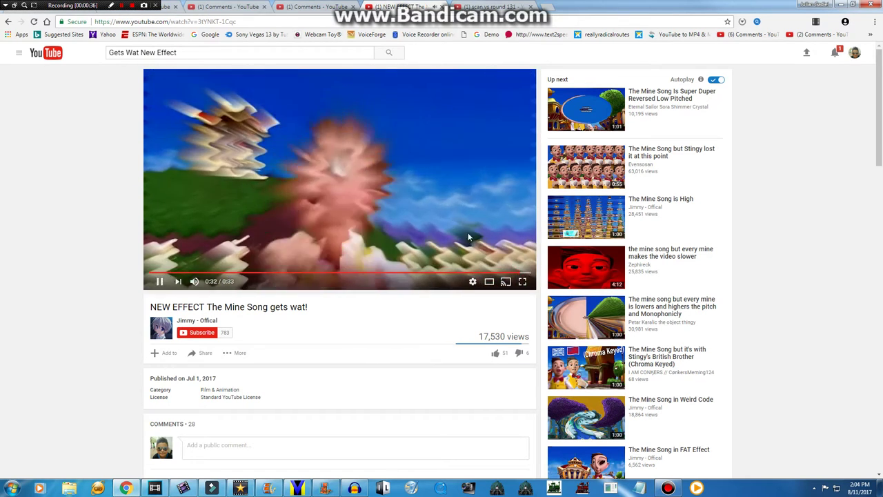
{"action": "left_click", "coordinate": [156, 487]}
{"action": "left_click", "coordinate": [722, 139]}
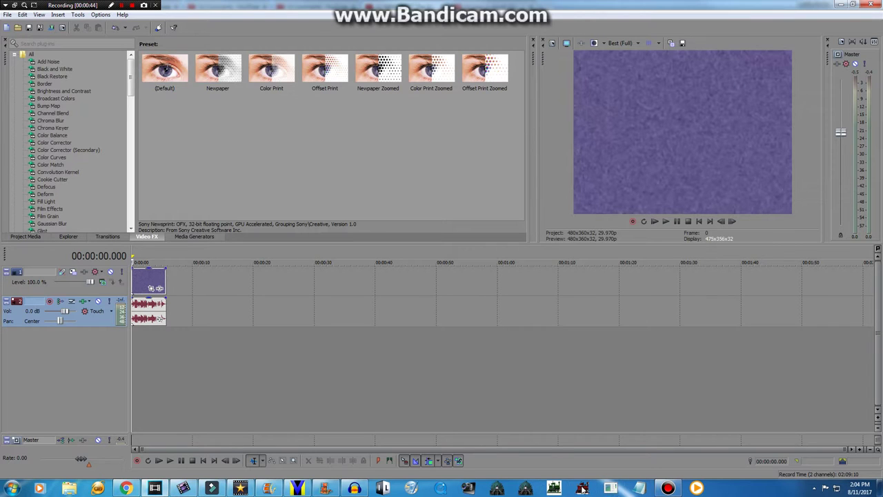
Switch to Audacity and bring up the dialog for opening an audio file.
{"action": "left_click", "coordinate": [353, 487]}
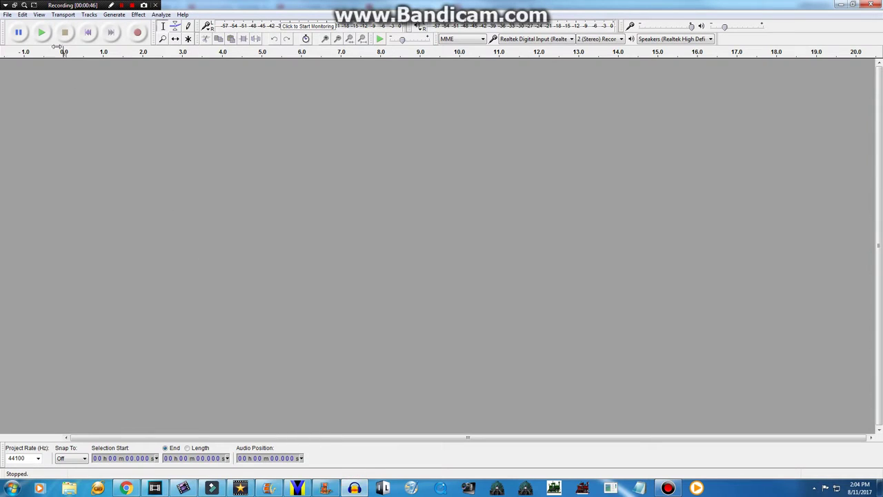
{"action": "left_click", "coordinate": [8, 15]}
{"action": "key", "text": "Escape"}
{"action": "key", "text": "ctrl+o"}
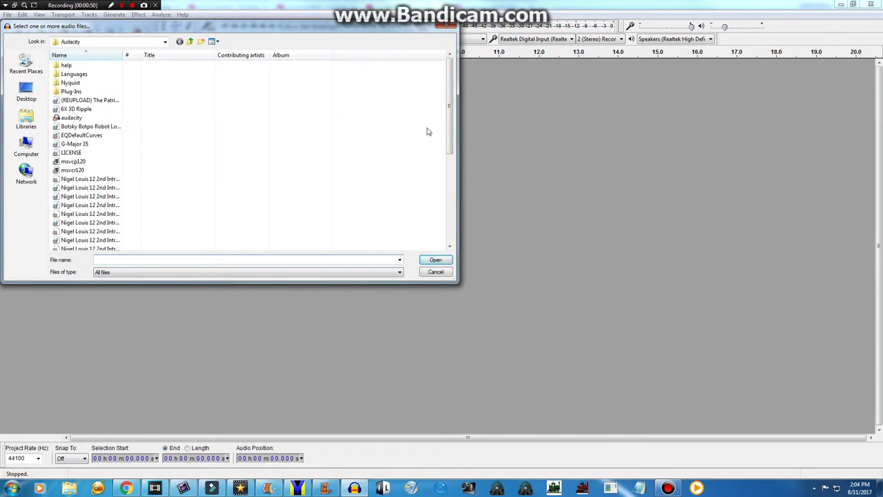
Browse from the Audacity folder through the Documents library to the Downloads folder.
{"action": "left_click_drag", "start_coordinate": [454, 126], "coordinate": [441, 111]}
{"action": "left_click", "coordinate": [25, 65]}
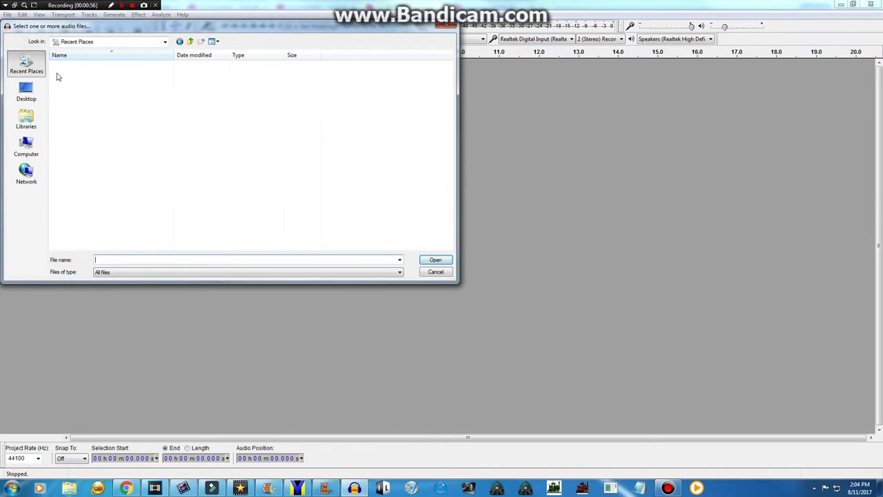
{"action": "left_click", "coordinate": [25, 121]}
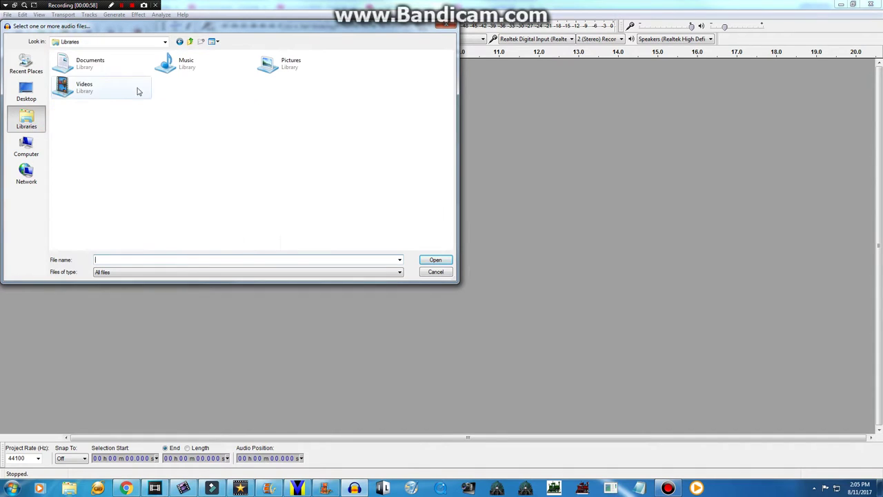
{"action": "double_click", "coordinate": [110, 61]}
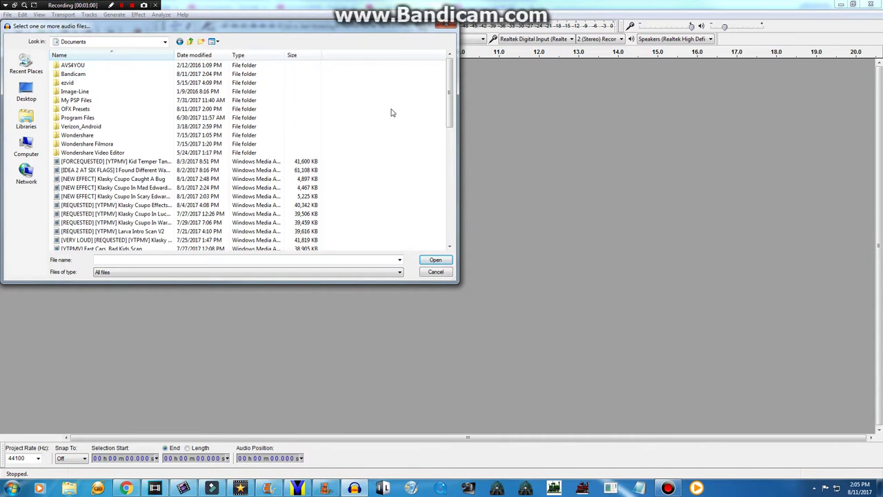
{"action": "left_click_drag", "start_coordinate": [449, 101], "coordinate": [433, 179]}
{"action": "scroll", "coordinate": [433, 178], "scroll_direction": "down", "scroll_amount": 5}
{"action": "left_click", "coordinate": [25, 66]}
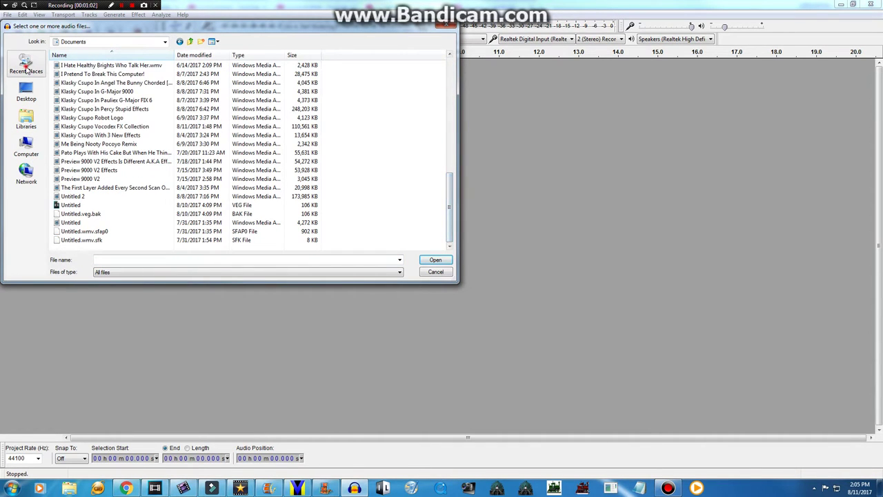
{"action": "double_click", "coordinate": [74, 152]}
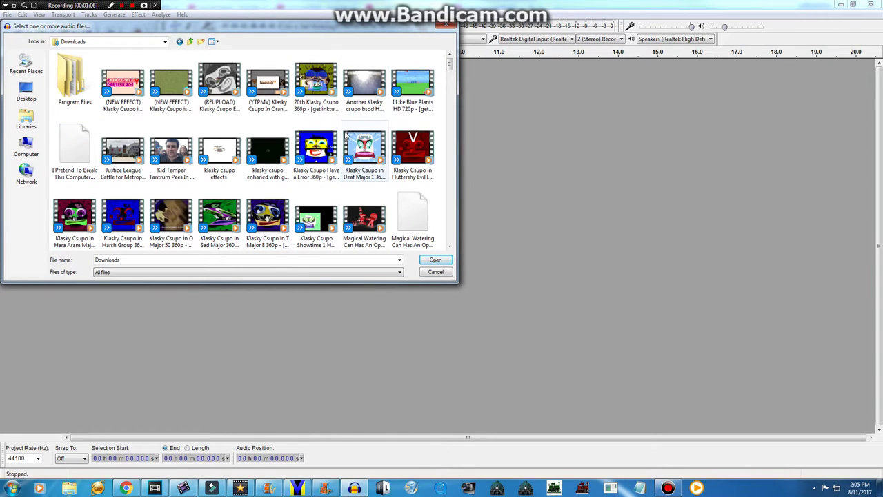
Look through the Downloads folder for an audio file and try to open one by the name MP3.
{"action": "scroll", "coordinate": [355, 121], "scroll_direction": "down", "scroll_amount": 1}
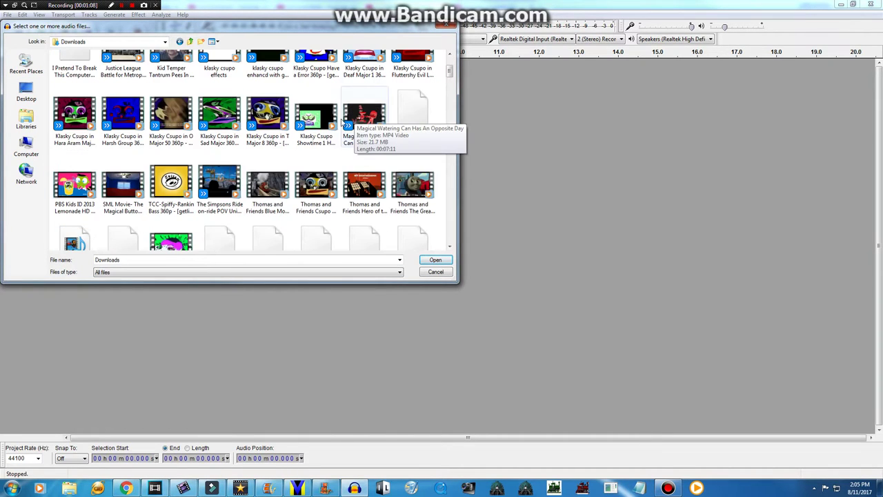
{"action": "scroll", "coordinate": [351, 162], "scroll_direction": "down", "scroll_amount": 5}
{"action": "scroll", "coordinate": [351, 162], "scroll_direction": "down", "scroll_amount": 5}
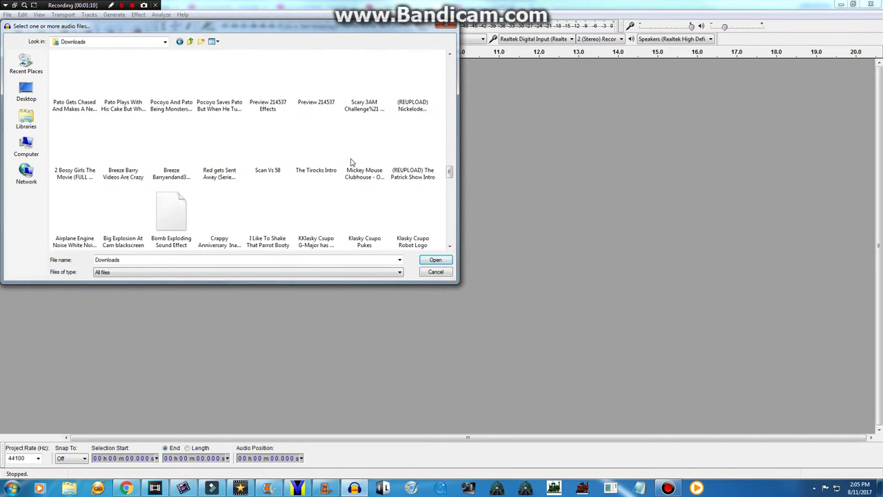
{"action": "scroll", "coordinate": [235, 176], "scroll_direction": "up", "scroll_amount": 6}
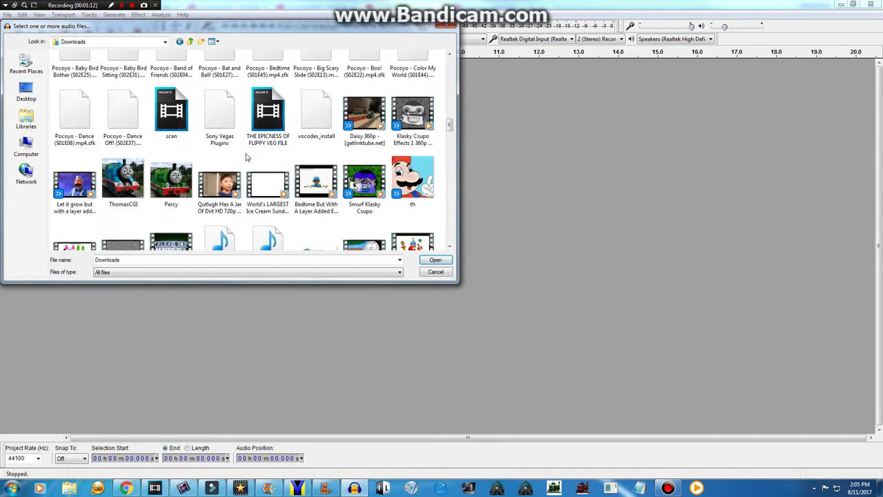
{"action": "scroll", "coordinate": [241, 157], "scroll_direction": "down", "scroll_amount": 7}
{"action": "scroll", "coordinate": [241, 157], "scroll_direction": "up", "scroll_amount": 15}
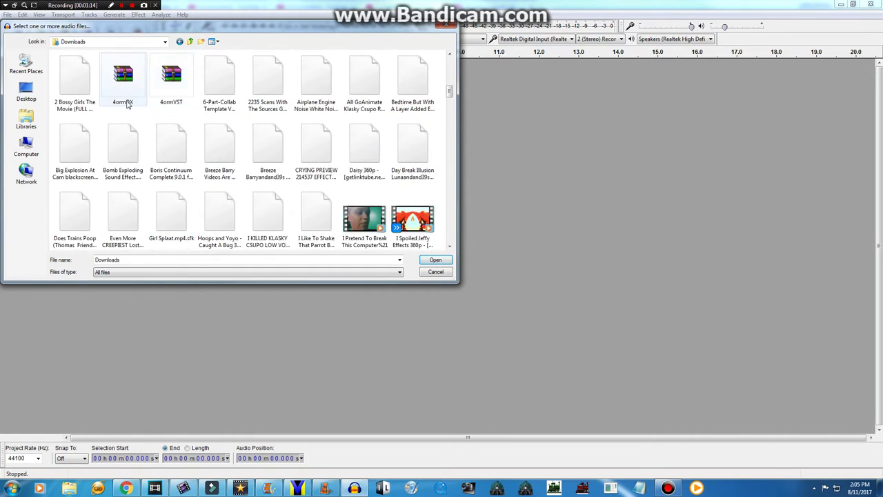
{"action": "scroll", "coordinate": [179, 172], "scroll_direction": "down", "scroll_amount": 12}
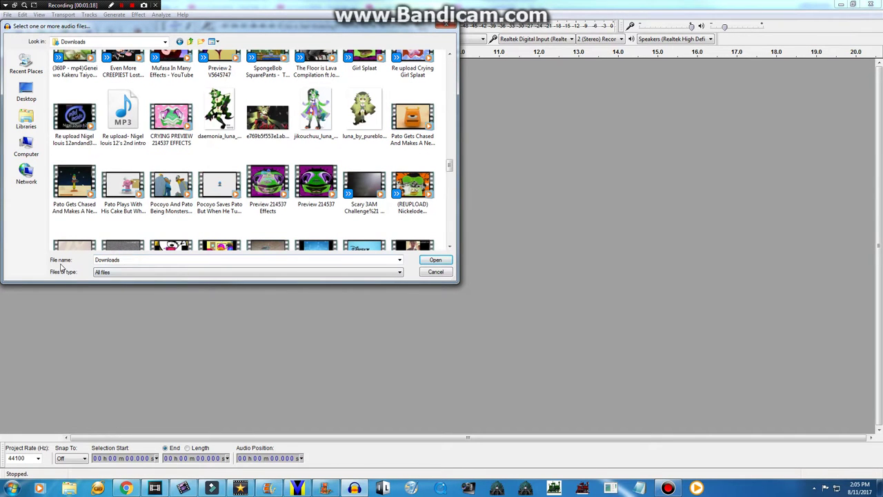
{"action": "left_click_drag", "start_coordinate": [131, 258], "coordinate": [27, 254]}
{"action": "type", "text": "MP3"}
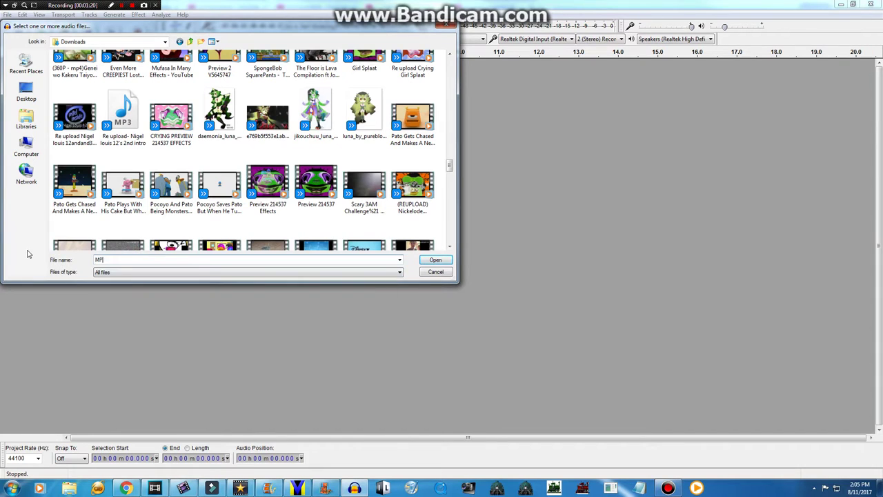
{"action": "key", "text": "Return"}
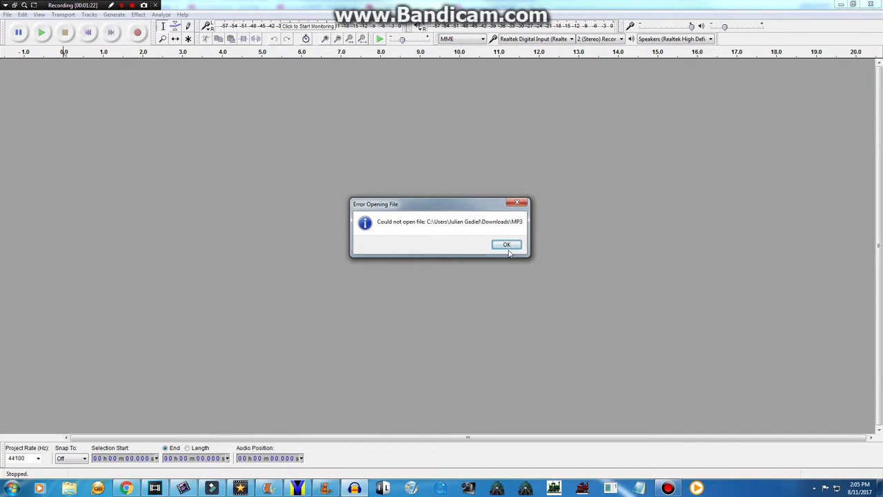
{"action": "left_click", "coordinate": [510, 247]}
Open the Klasky Csupo Robot Logo MP3 from the Downloads folder.
{"action": "left_click", "coordinate": [7, 15]}
{"action": "left_click", "coordinate": [24, 32]}
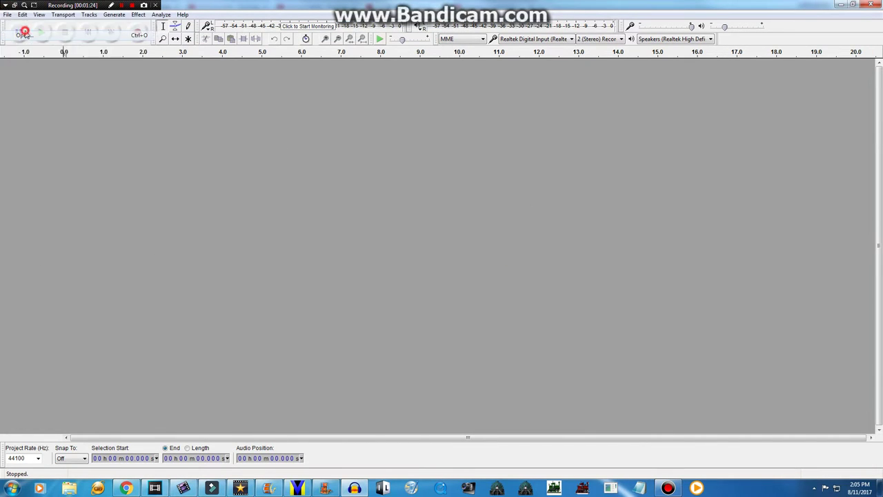
{"action": "type", "text": "M"}
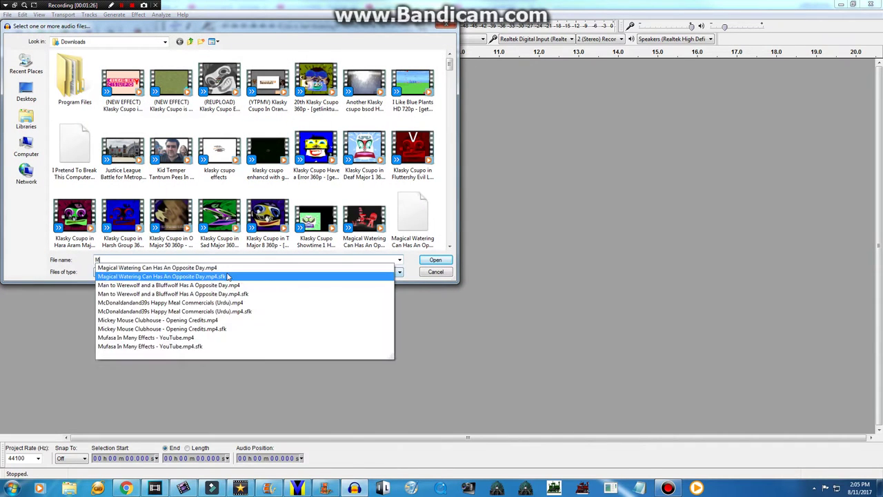
{"action": "type", "text": "P"}
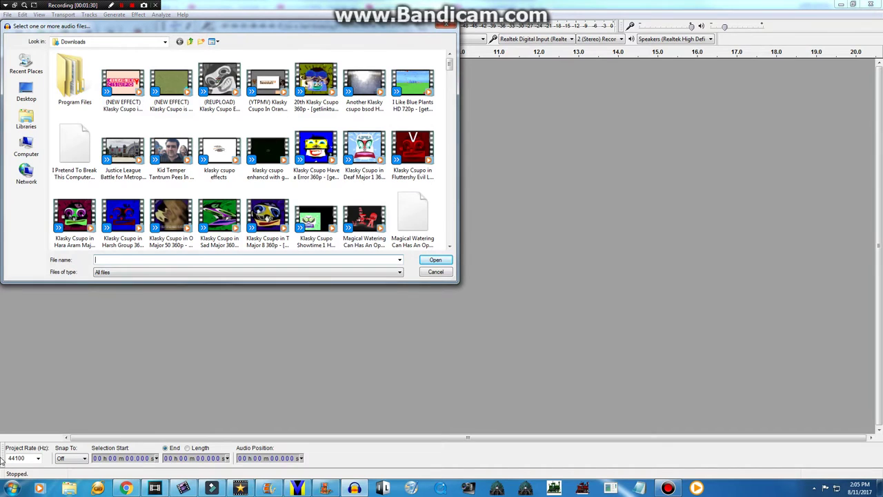
{"action": "type", "text": "M"}
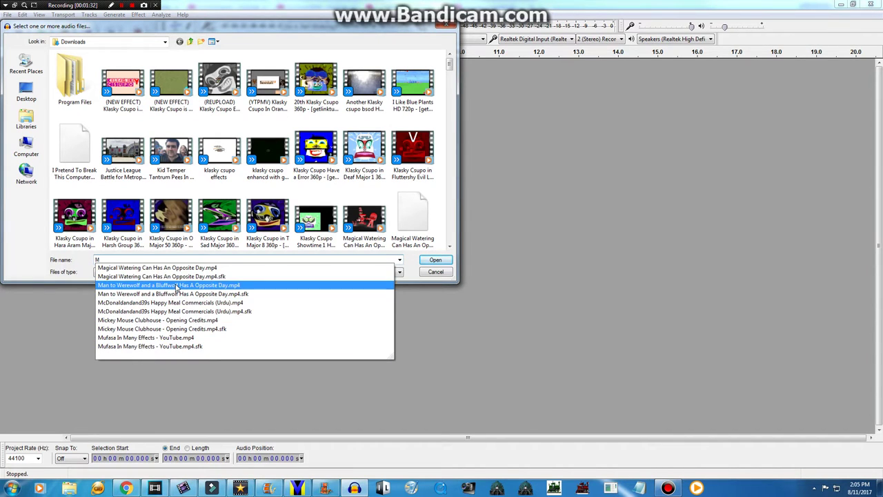
{"action": "key", "text": "BackSpace"}
{"action": "left_click_drag", "start_coordinate": [450, 63], "coordinate": [436, 133]}
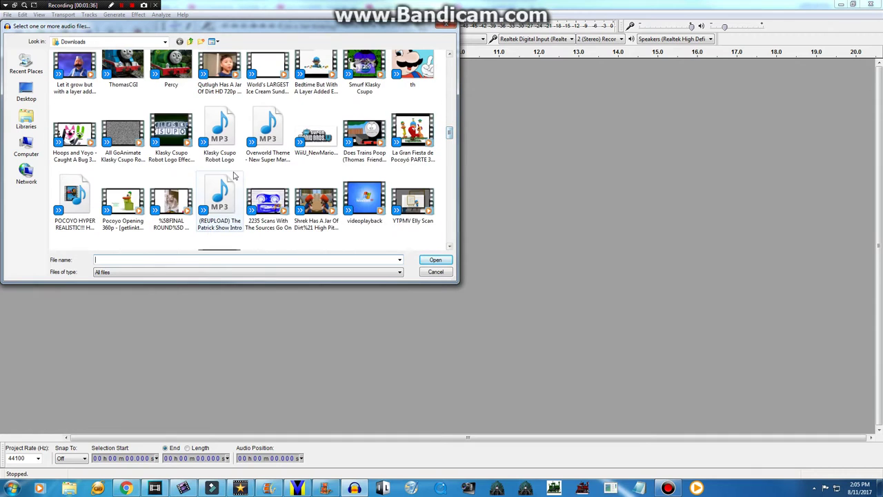
{"action": "double_click", "coordinate": [227, 141]}
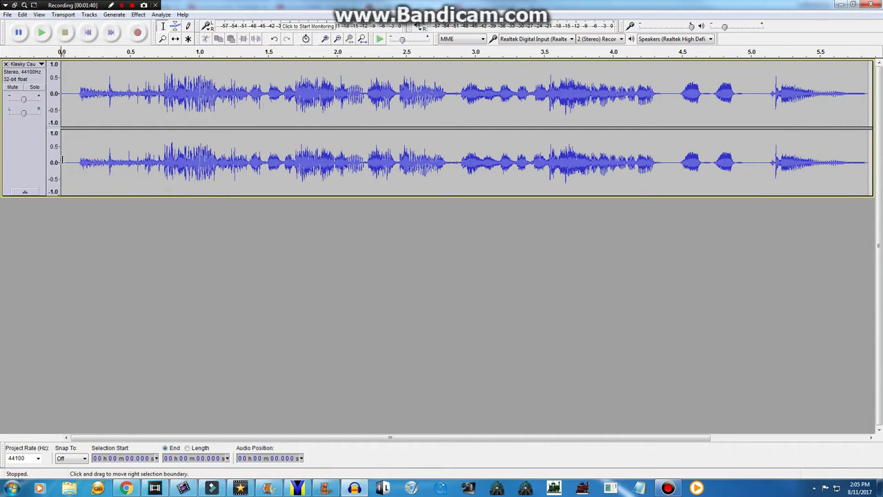
Select the whole track and start a Sliding Time Scale/Pitch Shift with an initial pitch shift of -8 semitones.
{"action": "left_click_drag", "start_coordinate": [61, 160], "coordinate": [871, 211]}
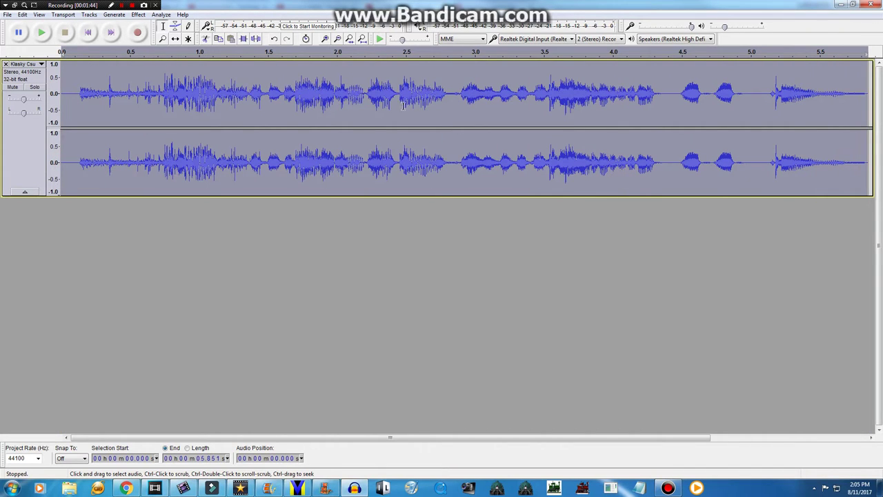
{"action": "left_click", "coordinate": [138, 15]}
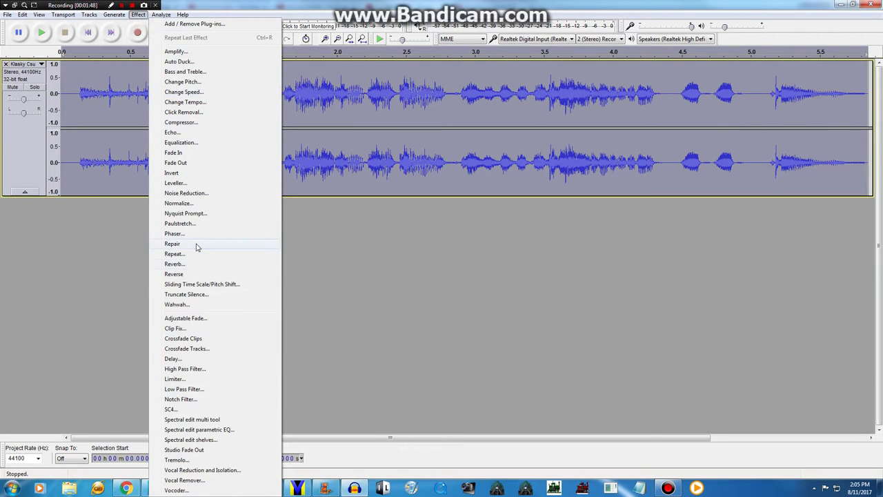
{"action": "left_click", "coordinate": [213, 283]}
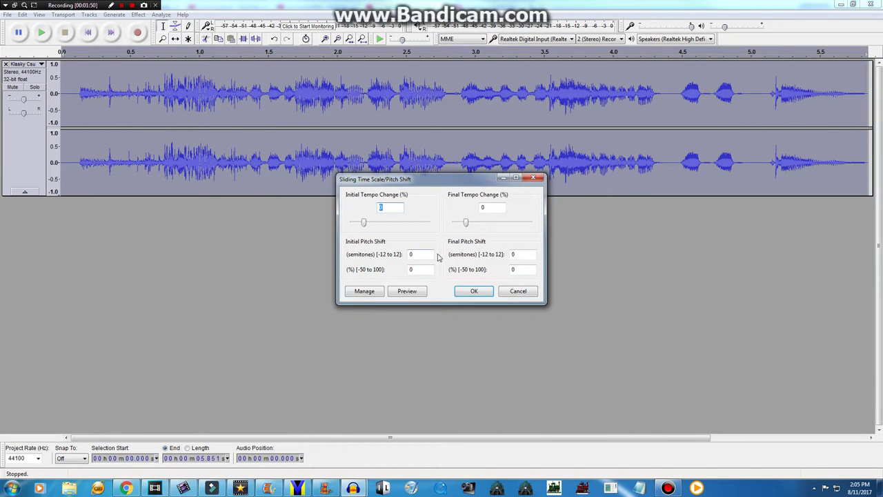
{"action": "double_click", "coordinate": [417, 255]}
{"action": "type", "text": "-8"}
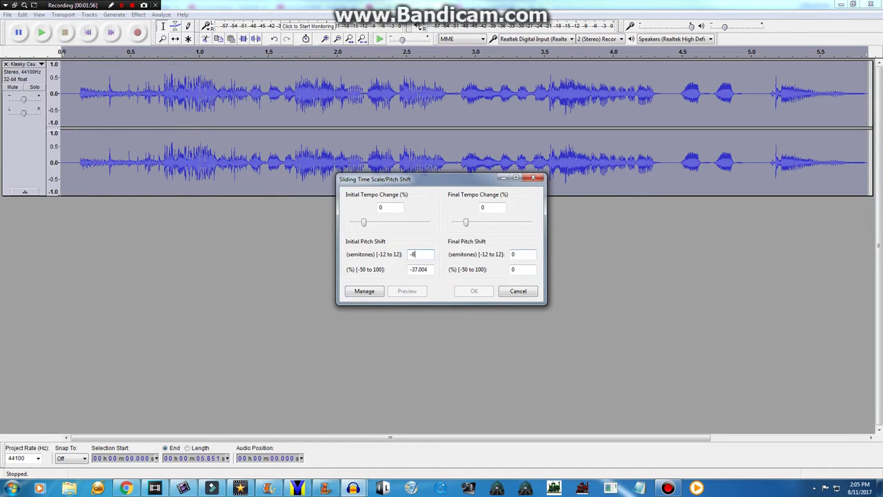
Set the final pitch shift to 12 semitones, apply the effect, and repeat it once on the same selection.
{"action": "double_click", "coordinate": [514, 255]}
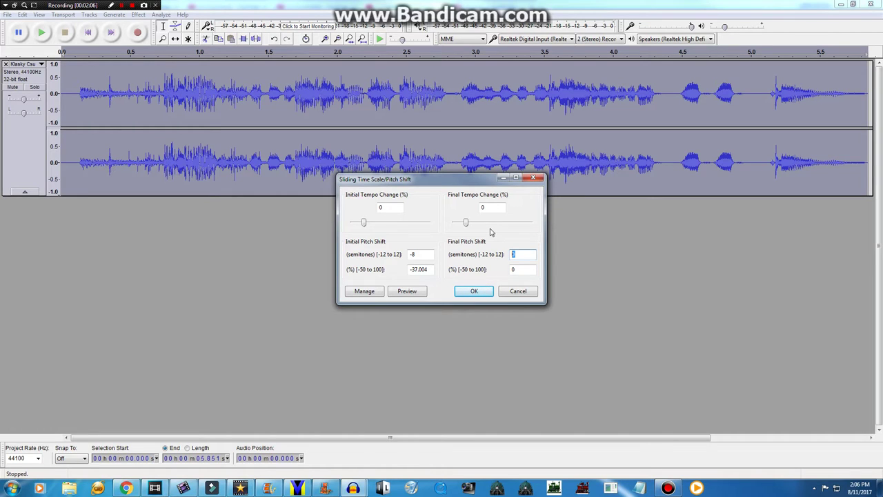
{"action": "key", "text": "BackSpace"}
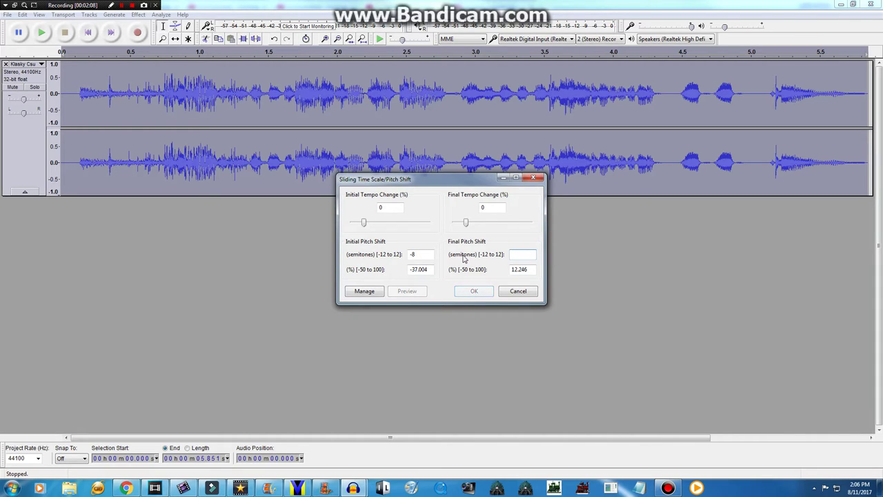
{"action": "type", "text": "24"}
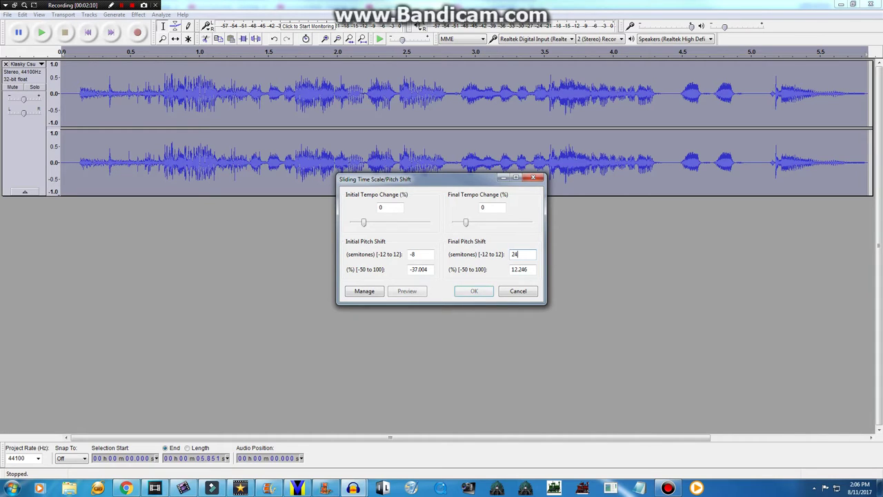
{"action": "key", "text": "BackSpace"}
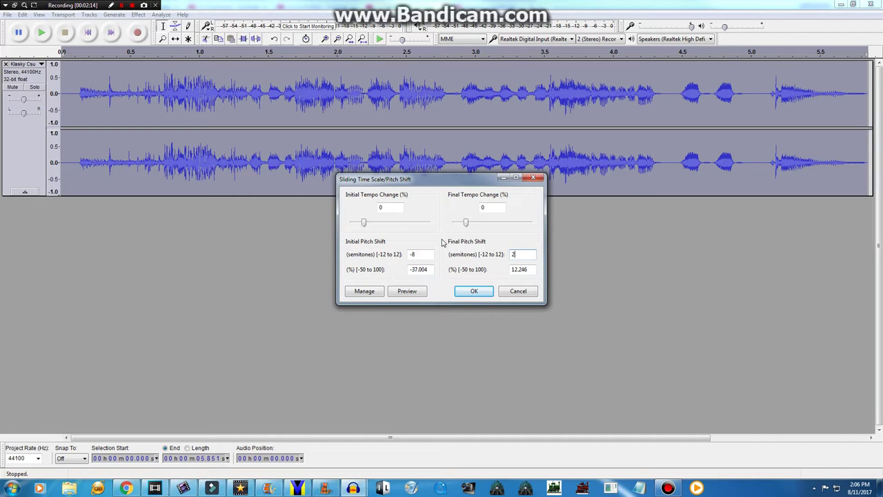
{"action": "type", "text": "2"}
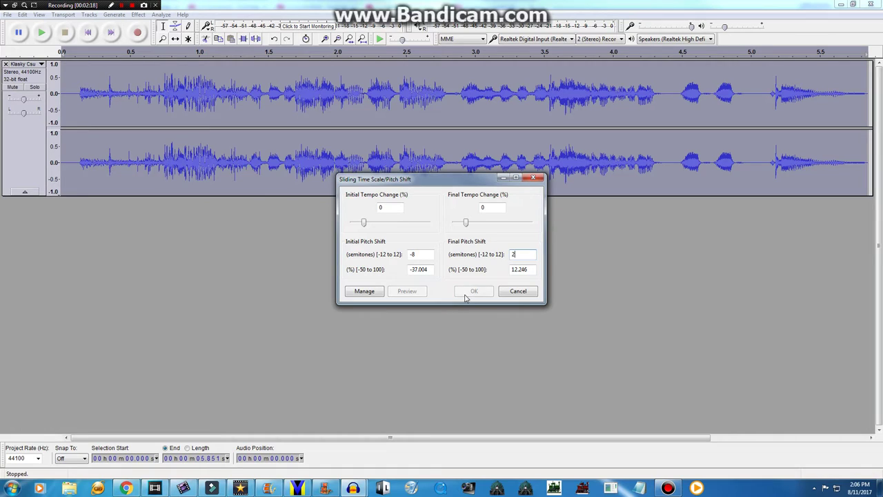
{"action": "key", "text": "BackSpace"}
{"action": "type", "text": "2"}
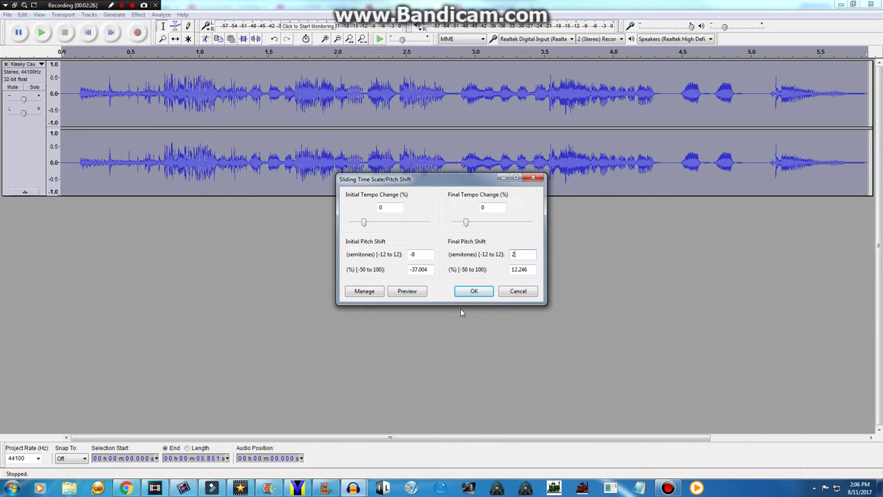
{"action": "key", "text": "BackSpace"}
{"action": "type", "text": "12"}
{"action": "left_click", "coordinate": [473, 291]}
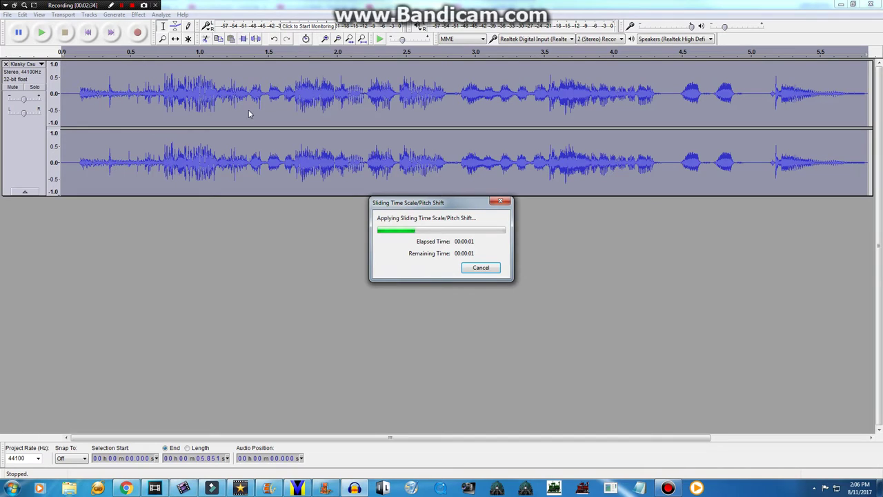
{"action": "left_click", "coordinate": [138, 15]}
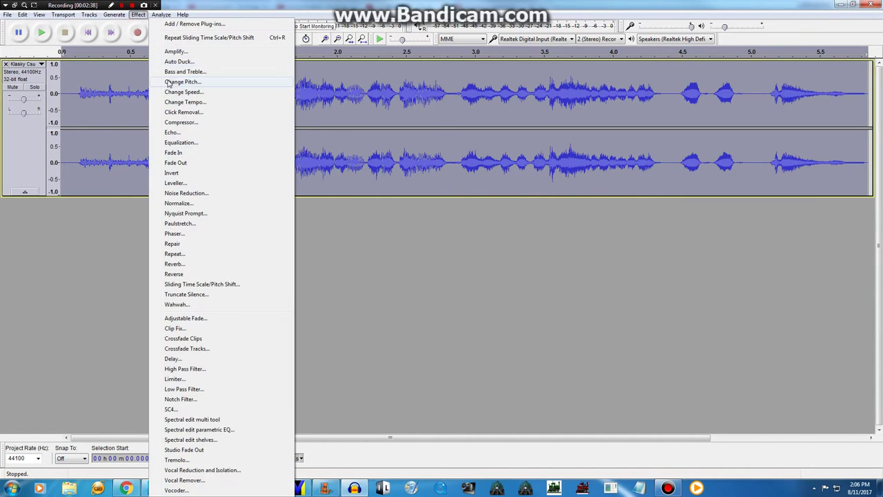
{"action": "left_click", "coordinate": [199, 38]}
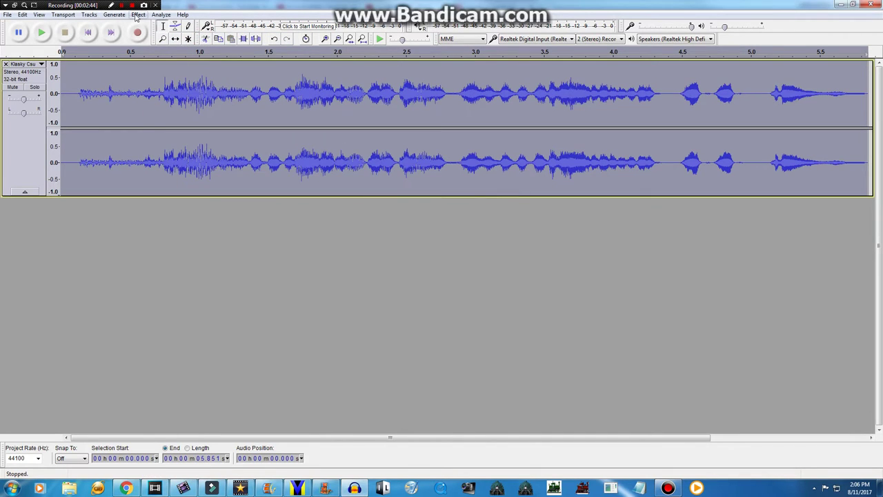
Close the project without saving its changes and dismiss the welcome message.
{"action": "left_click", "coordinate": [874, 4]}
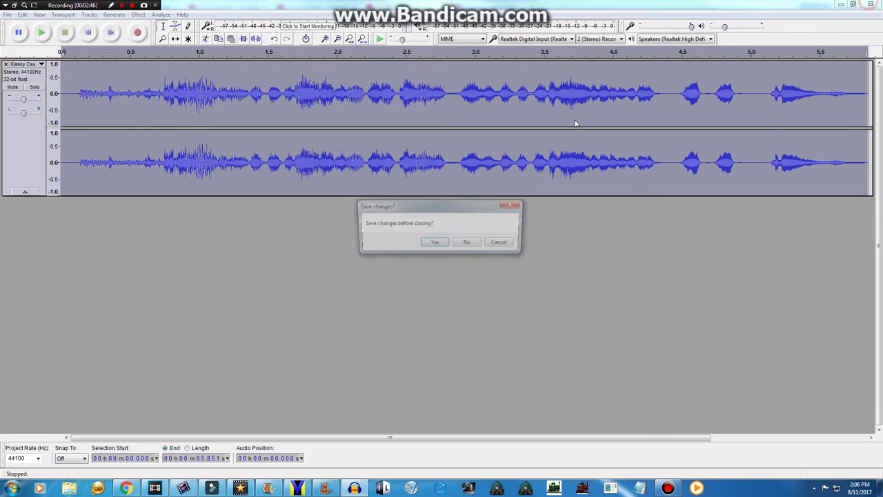
{"action": "left_click", "coordinate": [475, 246]}
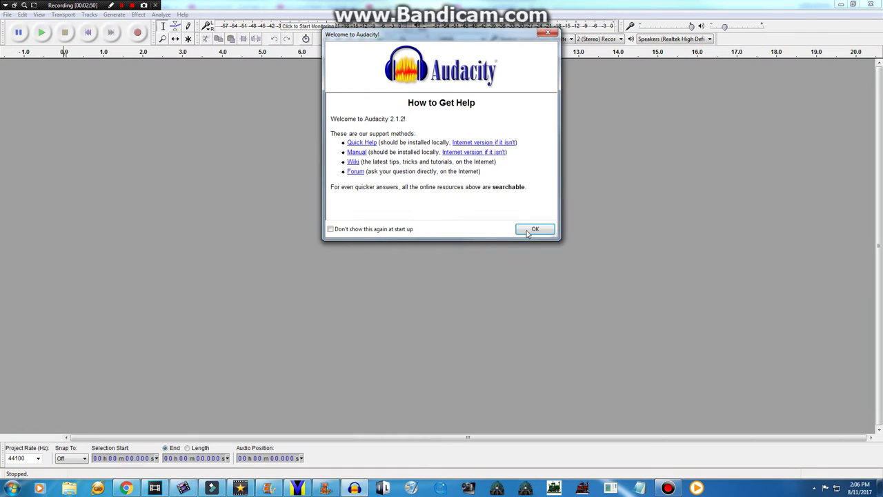
{"action": "left_click", "coordinate": [528, 233]}
Reopen the Klasky Csupo Robot Logo MP3 from the Downloads folder and select the whole track.
{"action": "left_click", "coordinate": [7, 15]}
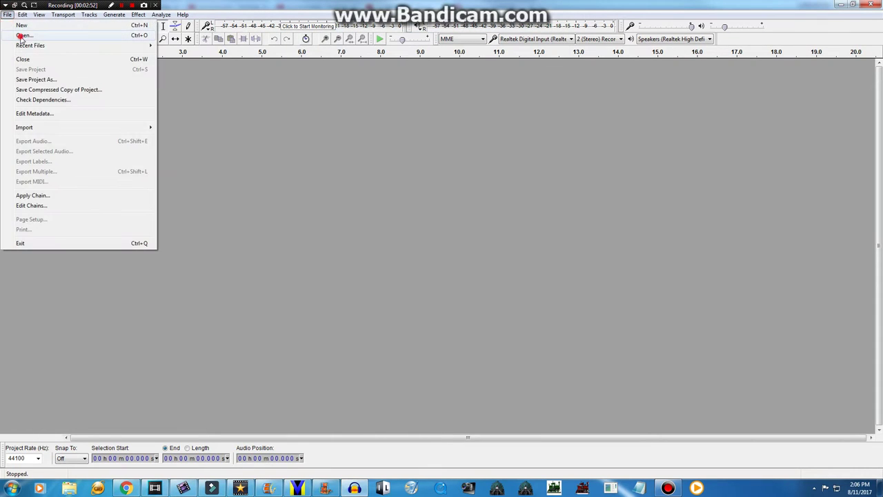
{"action": "left_click", "coordinate": [22, 35]}
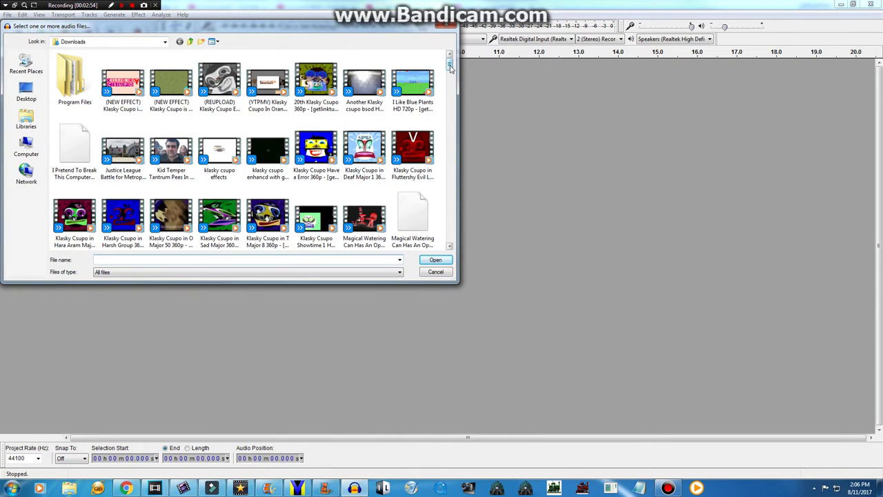
{"action": "left_click_drag", "start_coordinate": [449, 66], "coordinate": [450, 124]}
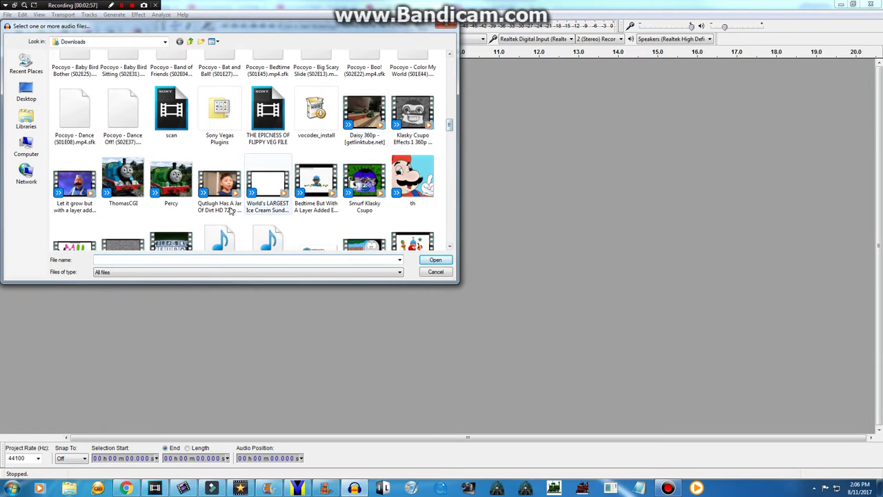
{"action": "double_click", "coordinate": [219, 241]}
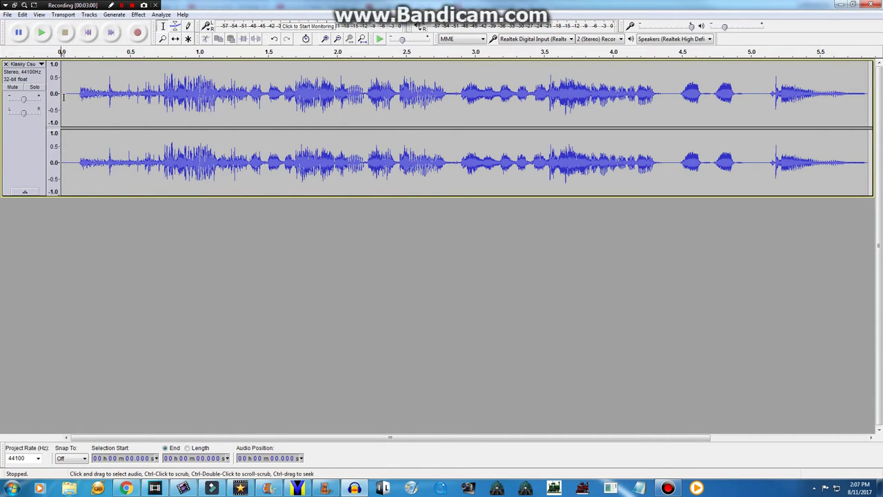
{"action": "left_click_drag", "start_coordinate": [61, 96], "coordinate": [864, 188]}
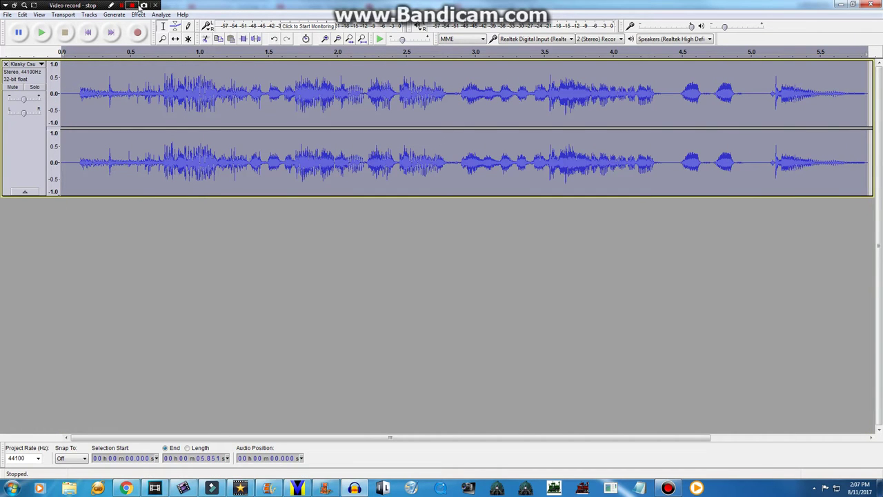
{"action": "left_click", "coordinate": [138, 15]}
{"action": "left_click", "coordinate": [183, 82]}
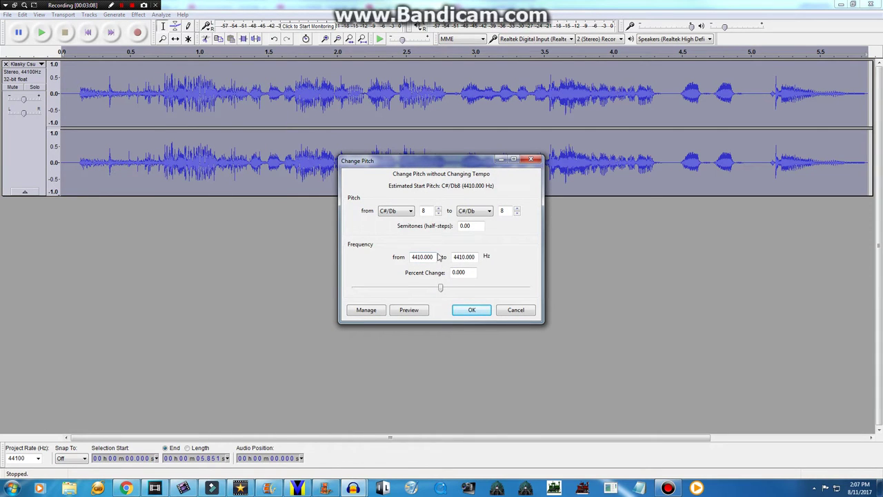
{"action": "left_click", "coordinate": [527, 160]}
Apply Sliding Time Scale/Pitch Shift to the selected track with an initial pitch shift of -12 and a final pitch shift of 12 semitones.
{"action": "left_click", "coordinate": [138, 14]}
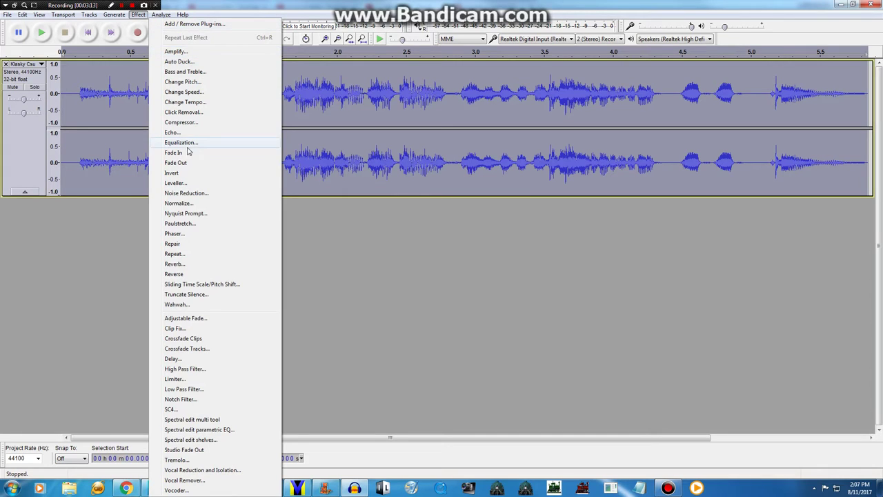
{"action": "left_click", "coordinate": [195, 285]}
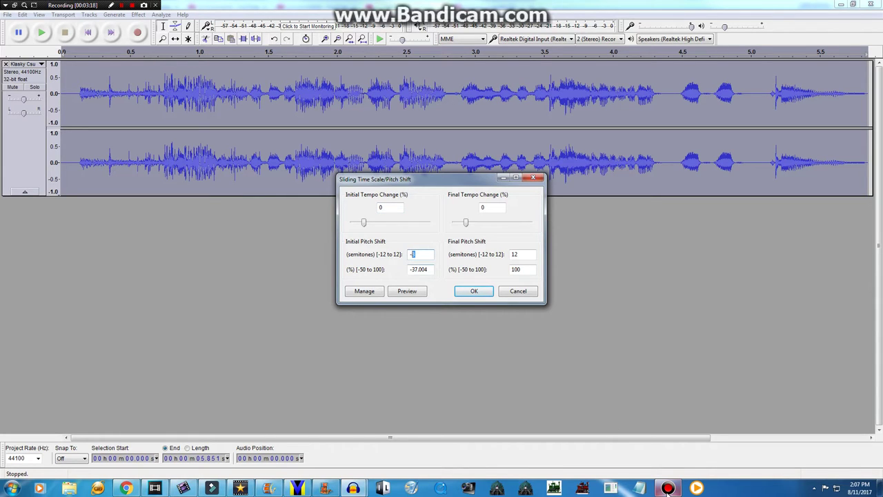
{"action": "mouse_move", "coordinate": [668, 487]}
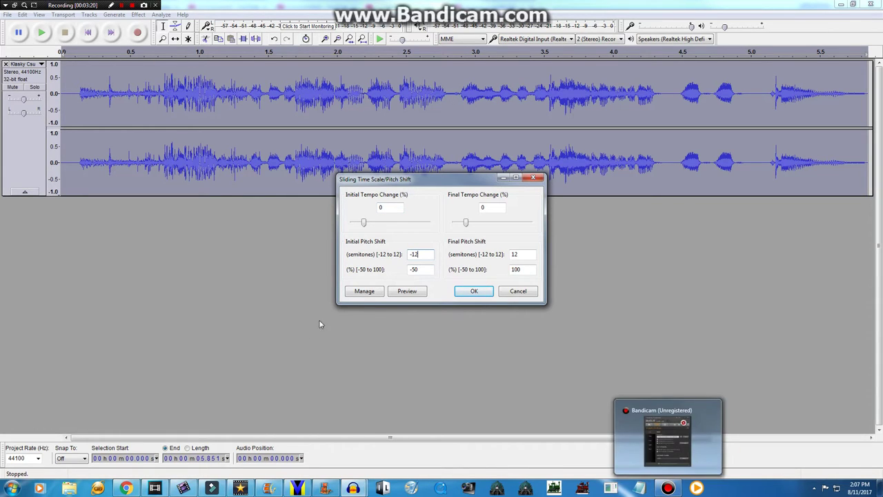
{"action": "left_click", "coordinate": [474, 291]}
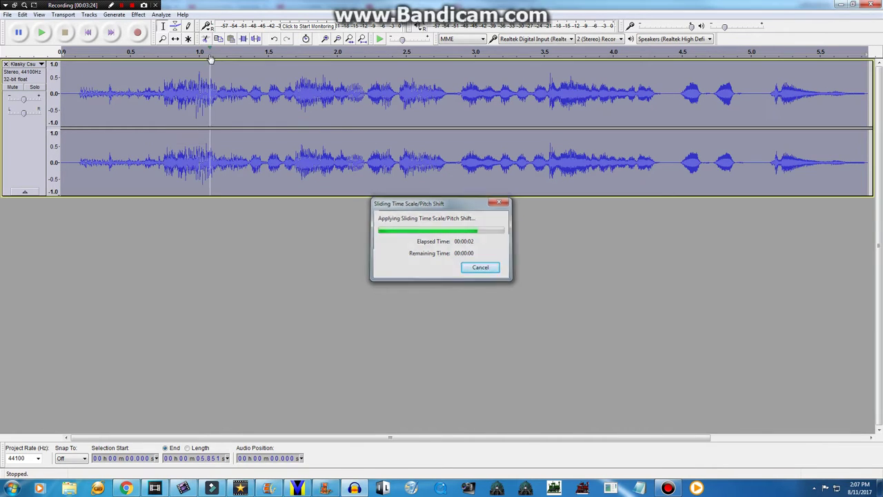
{"action": "left_click", "coordinate": [136, 16]}
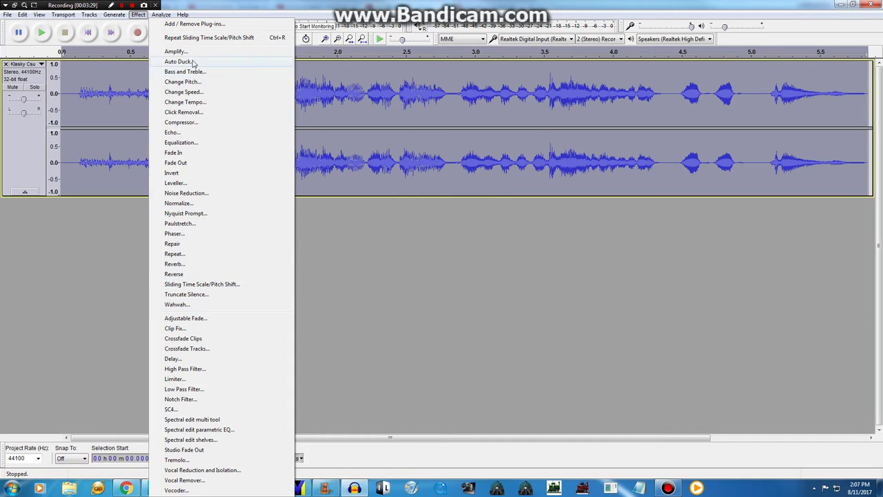
{"action": "left_click", "coordinate": [184, 82]}
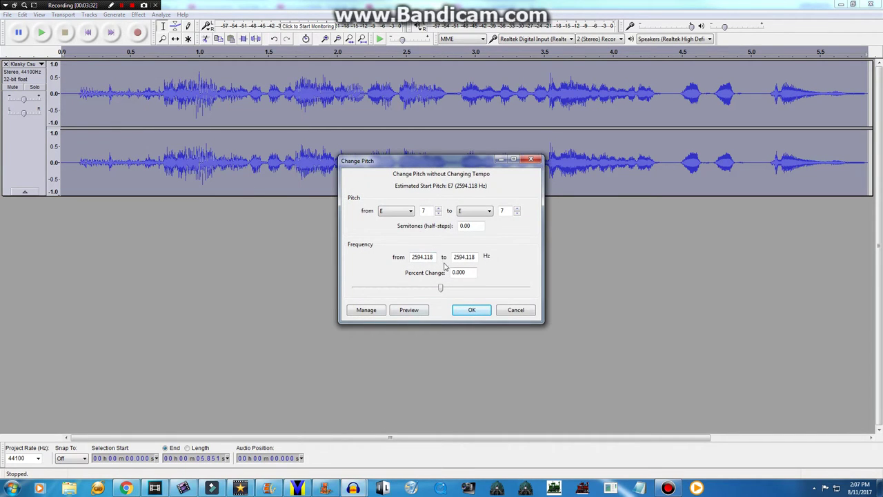
{"action": "left_click", "coordinate": [530, 160]}
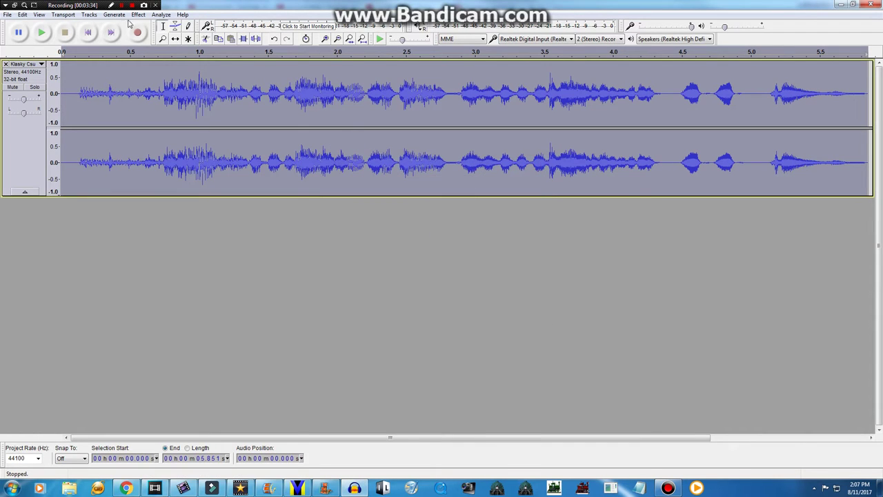
{"action": "left_click", "coordinate": [138, 15]}
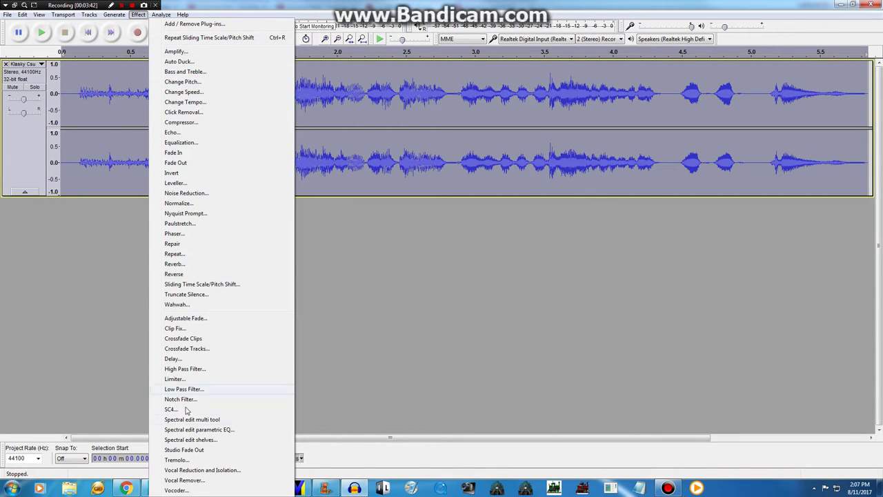
Switch to Chrome and review the ending of the YouTube video "NEW EFFECT The Mine Song gets wat!" as a reference.
{"action": "left_click", "coordinate": [126, 489]}
{"action": "left_click", "coordinate": [289, 170]}
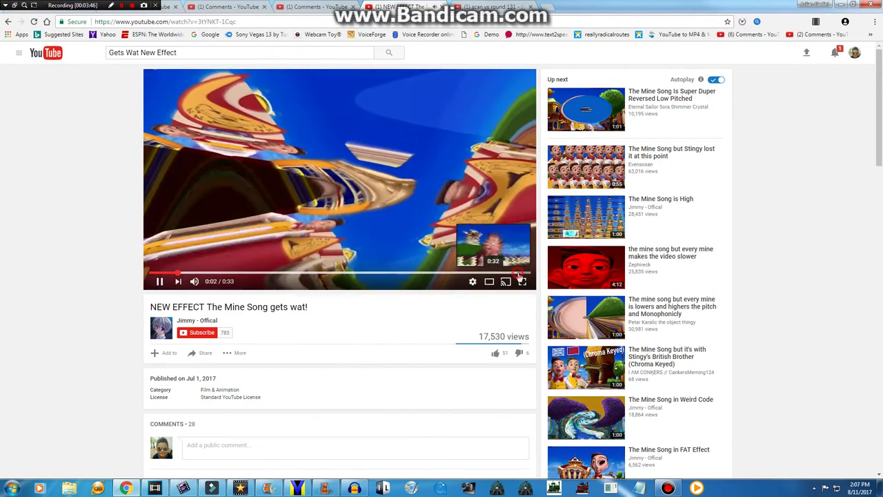
{"action": "left_click", "coordinate": [519, 274]}
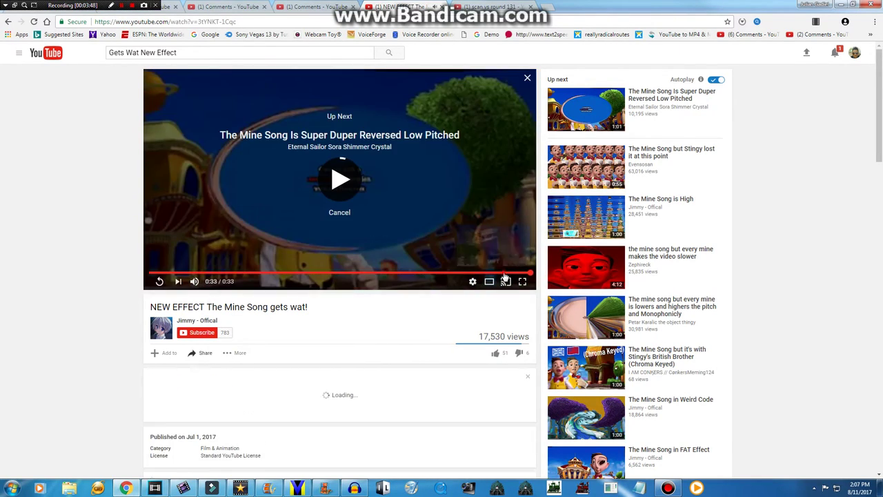
{"action": "left_click", "coordinate": [506, 273]}
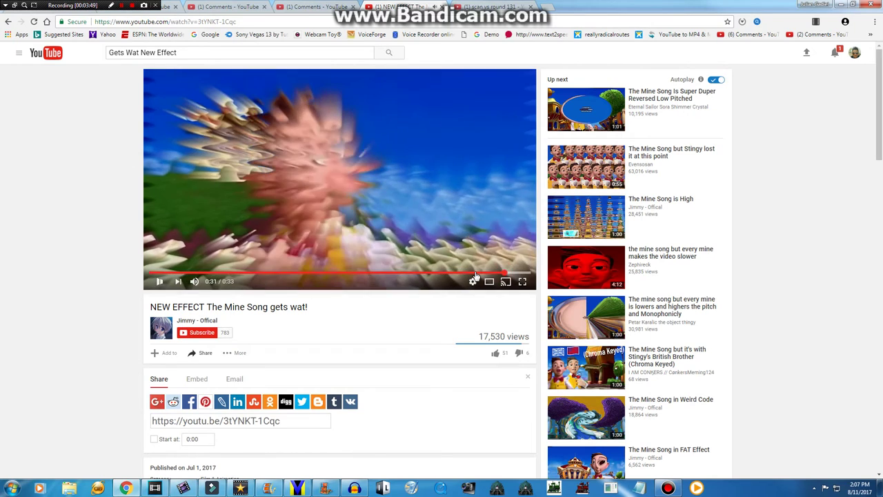
{"action": "left_click", "coordinate": [408, 200]}
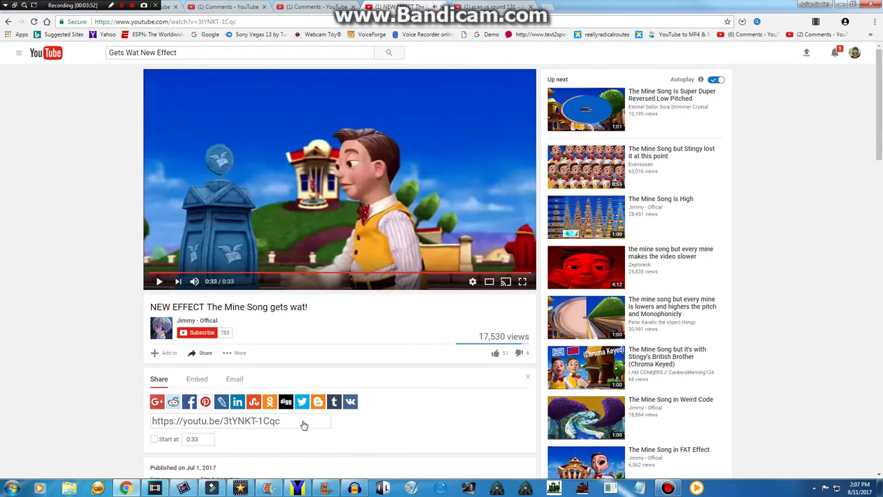
Switch back to Audacity with the pitch-shifted Klasky Csupo Robot Logo track.
{"action": "left_click", "coordinate": [357, 487]}
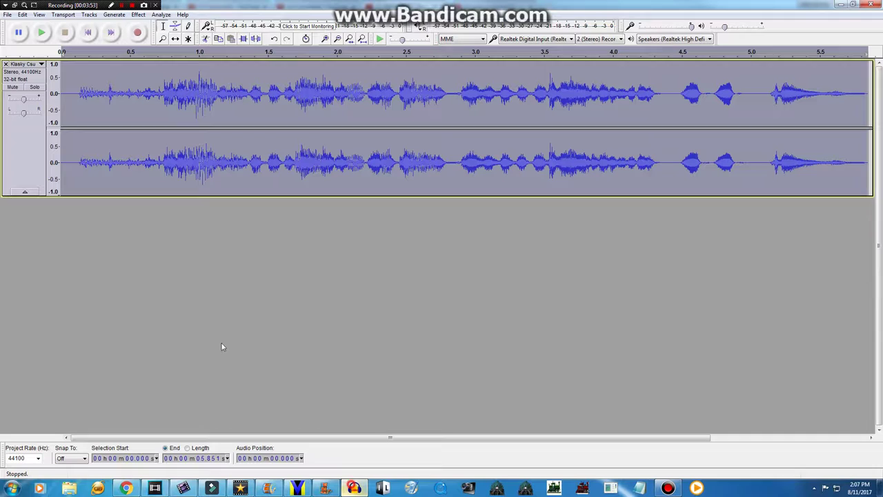
{"action": "left_click", "coordinate": [138, 14]}
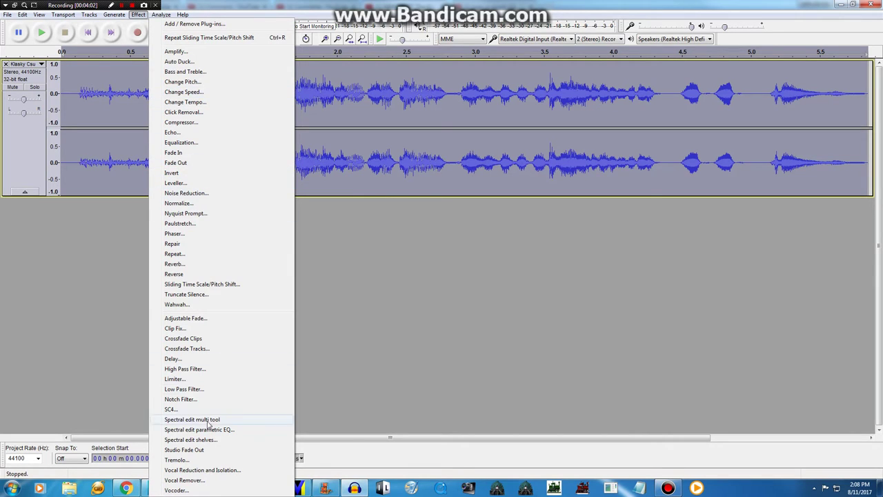
{"action": "left_click", "coordinate": [195, 96]}
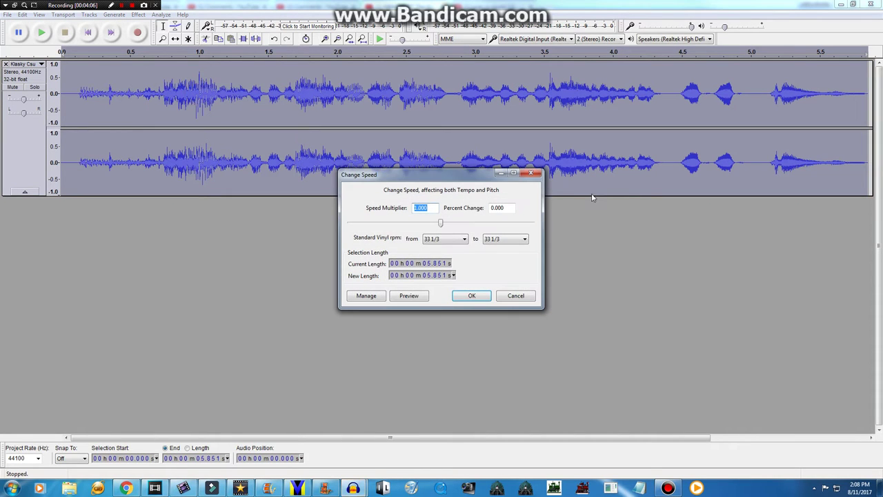
{"action": "left_click", "coordinate": [531, 173]}
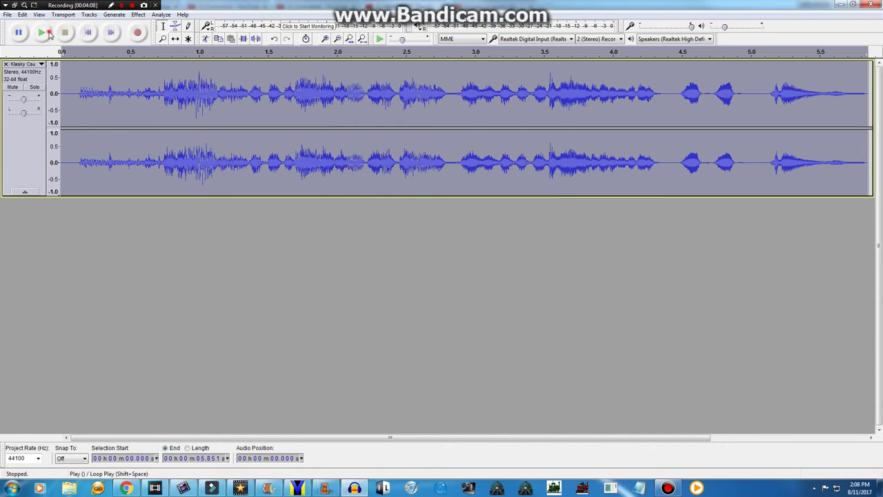
Play back the pitch-shifted track and export the audio as a WAV (Microsoft) signed 16-bit PCM file named "Gets Wat" in the Audacity folder.
{"action": "left_click", "coordinate": [41, 32]}
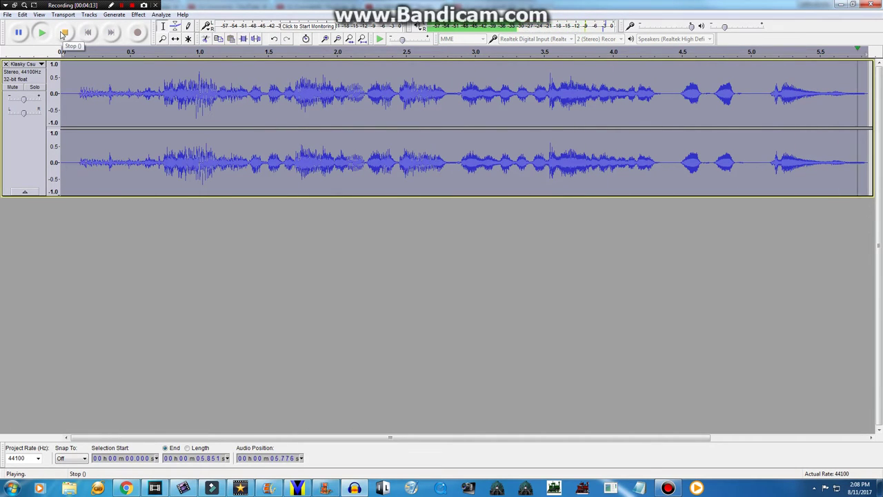
{"action": "left_click", "coordinate": [8, 15]}
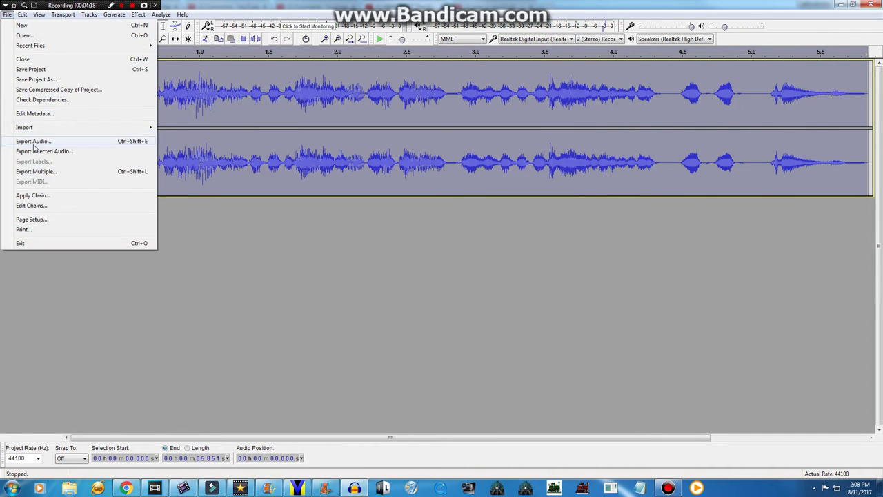
{"action": "left_click", "coordinate": [243, 178]}
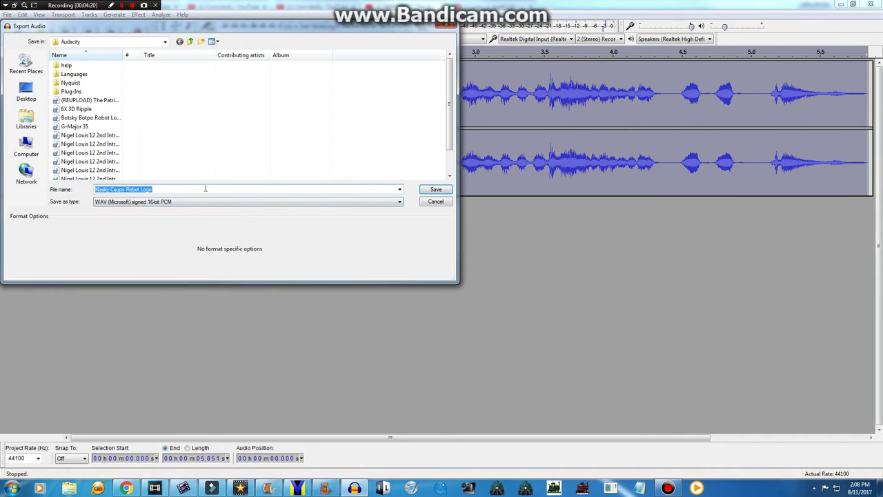
{"action": "type", "text": "g"}
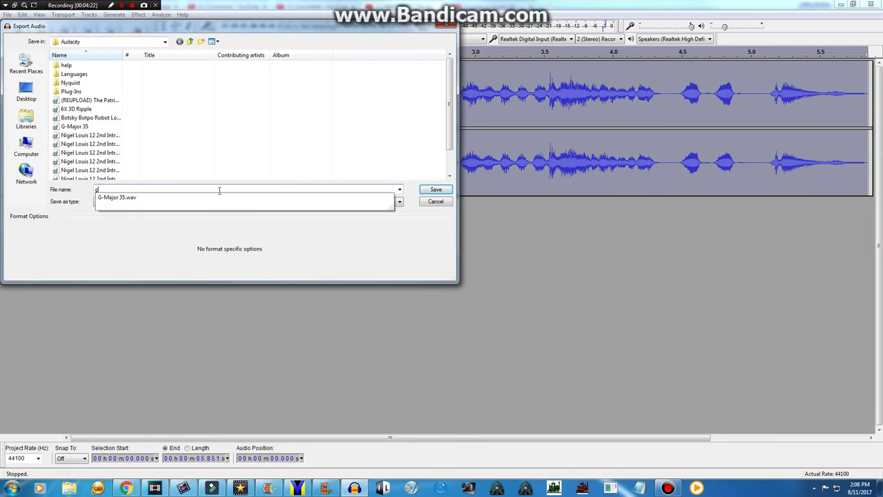
{"action": "type", "text": "-"}
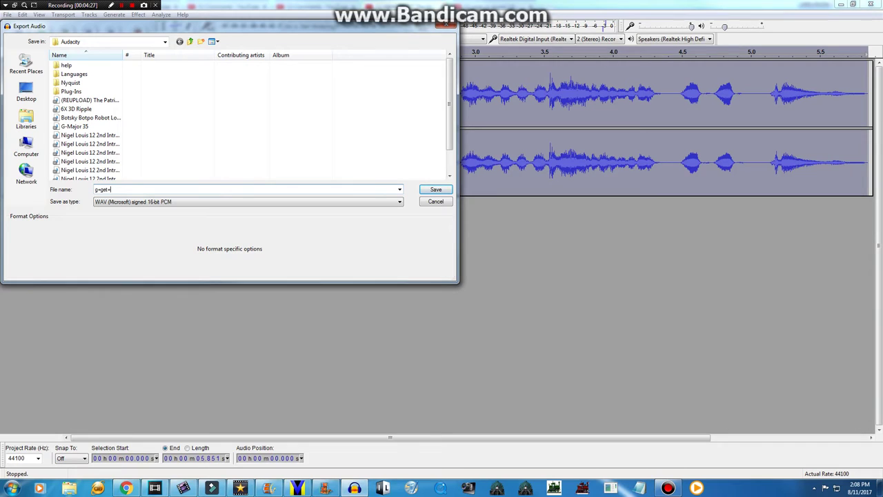
{"action": "type", "text": "GET"}
{"action": "key", "text": "BackSpace"}
{"action": "key", "text": "BackSpace"}
{"action": "type", "text": "ets Wat"}
{"action": "left_click", "coordinate": [436, 190]}
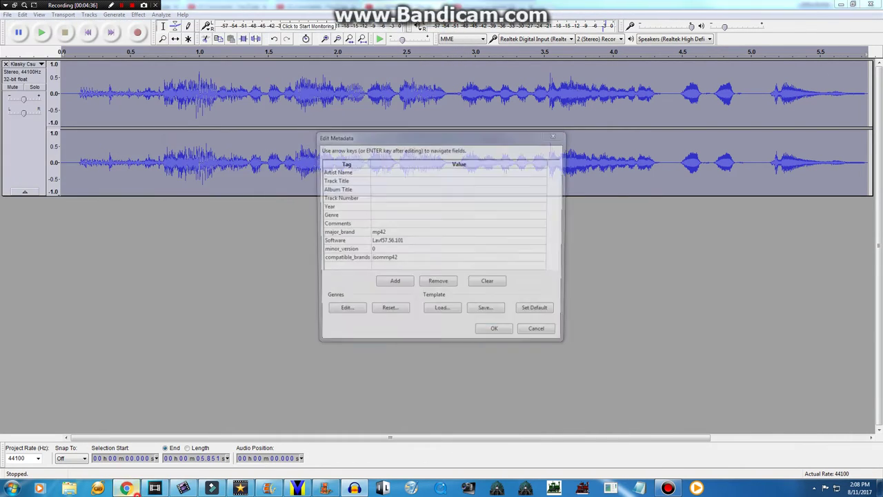
{"action": "left_click", "coordinate": [127, 488]}
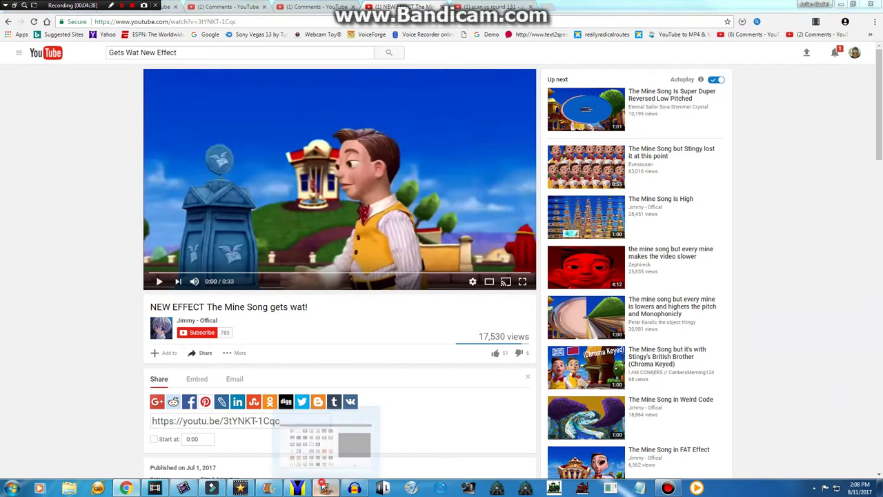
{"action": "left_click", "coordinate": [325, 488]}
{"action": "left_click", "coordinate": [354, 488]}
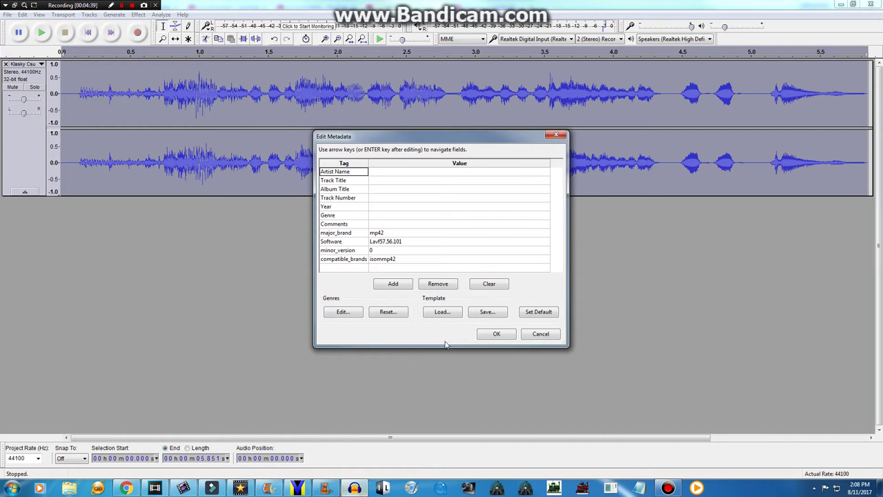
Set the Year metadata tag to 2017 and finish the export.
{"action": "left_click", "coordinate": [372, 206]}
{"action": "left_click", "coordinate": [378, 208]}
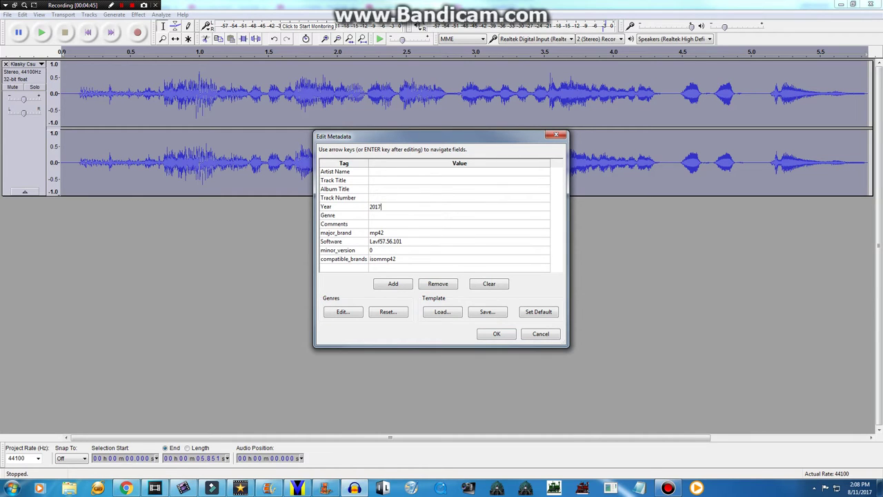
{"action": "left_click", "coordinate": [495, 336]}
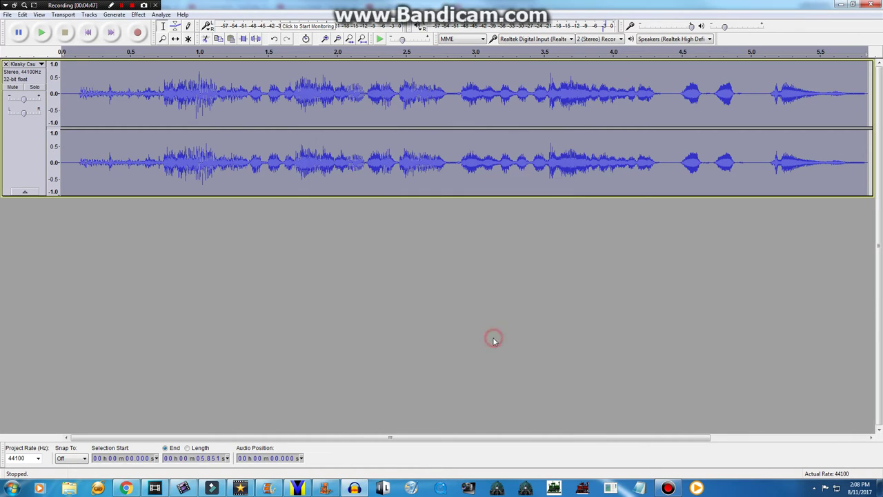
Close the Audacity project without saving its changes and switch to Sony Vegas.
{"action": "left_click", "coordinate": [868, 4]}
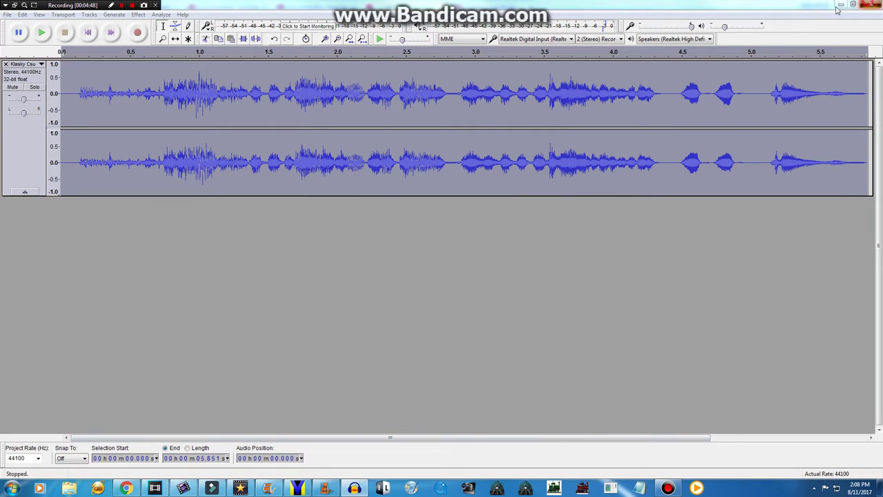
{"action": "left_click", "coordinate": [469, 243]}
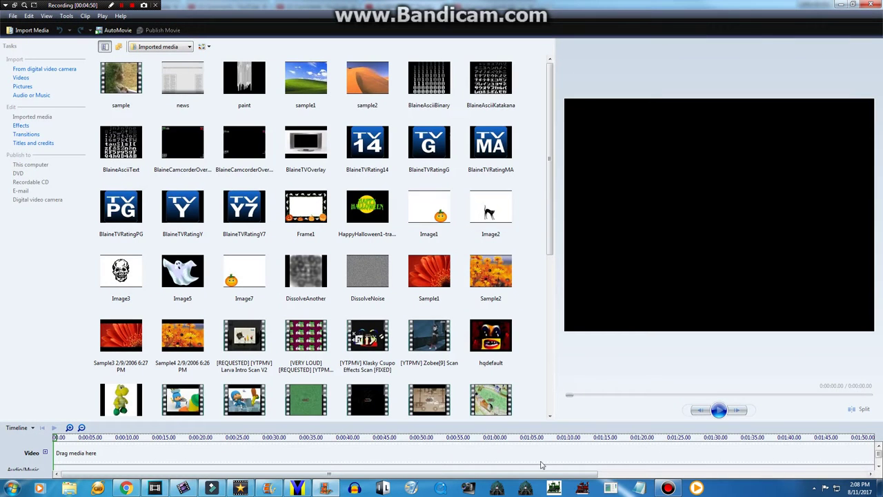
{"action": "left_click", "coordinate": [353, 488]}
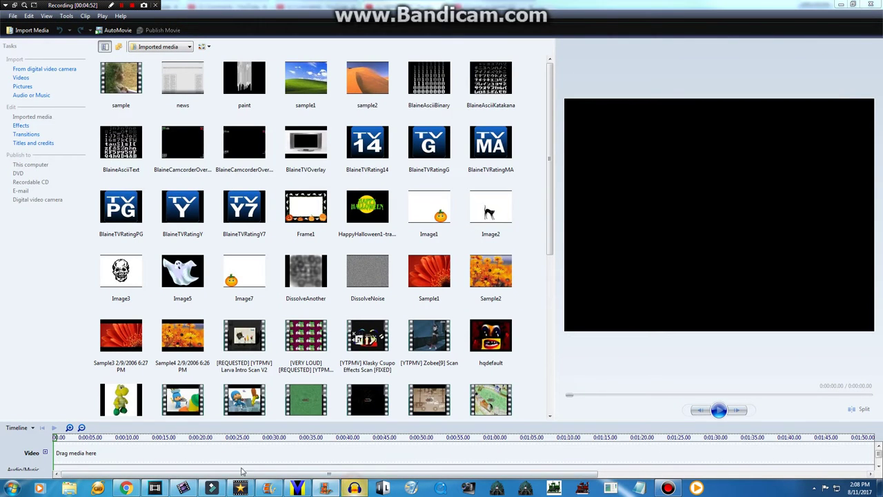
{"action": "left_click", "coordinate": [154, 488]}
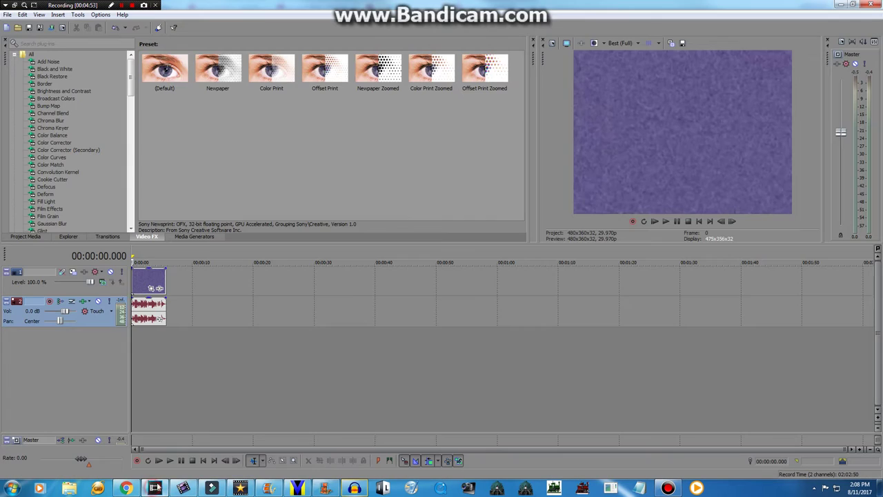
{"action": "right_click", "coordinate": [182, 307]}
Switch to Chrome and examine how the wave distortion develops throughout the YouTube video "NEW EFFECT The Mine Song gets wat!".
{"action": "left_click", "coordinate": [128, 487]}
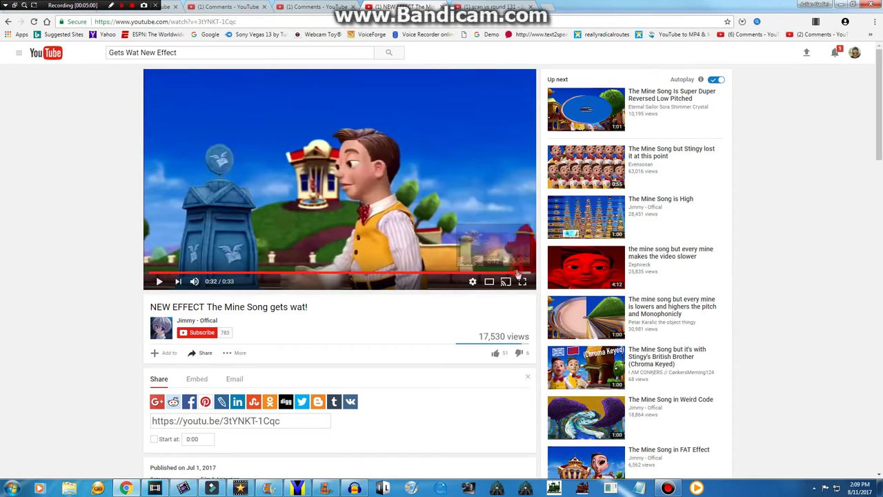
{"action": "left_click", "coordinate": [514, 269]}
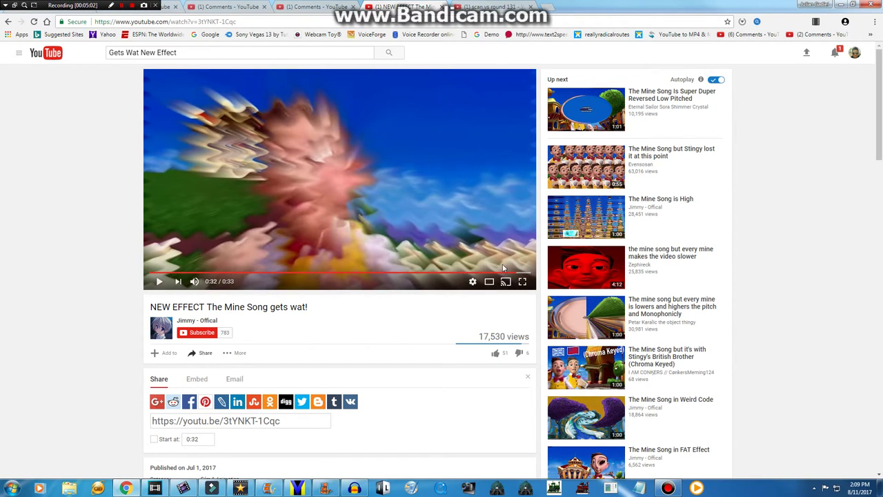
{"action": "left_click", "coordinate": [345, 271]}
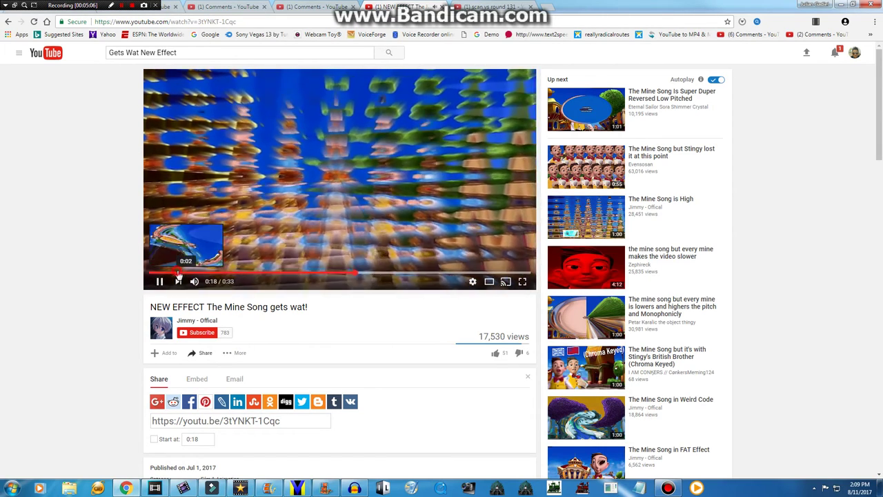
{"action": "left_click", "coordinate": [174, 271]}
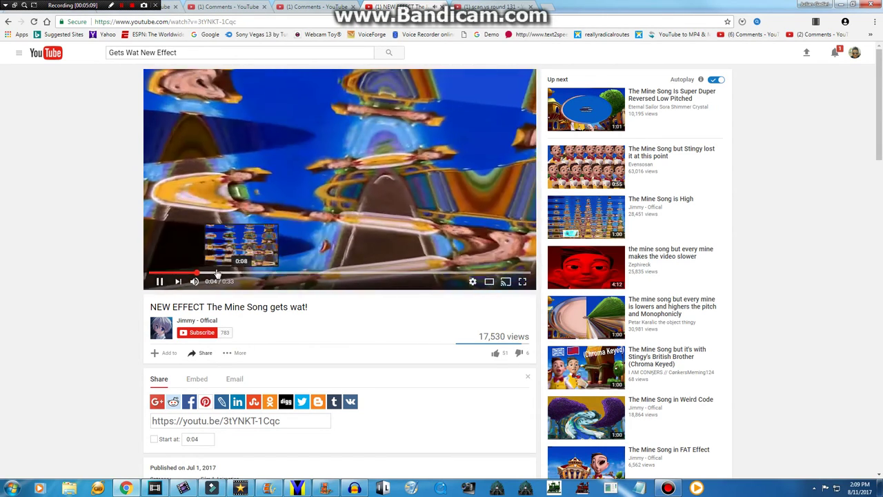
{"action": "left_click", "coordinate": [174, 273]}
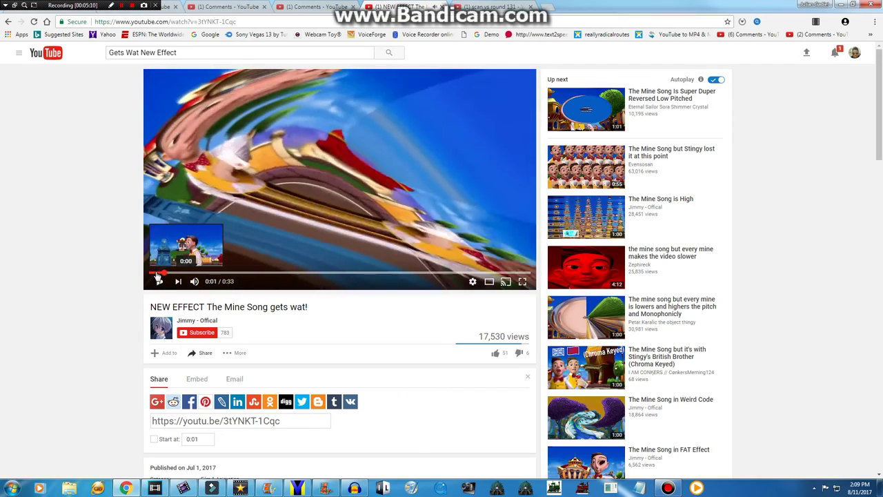
{"action": "left_click", "coordinate": [147, 273]}
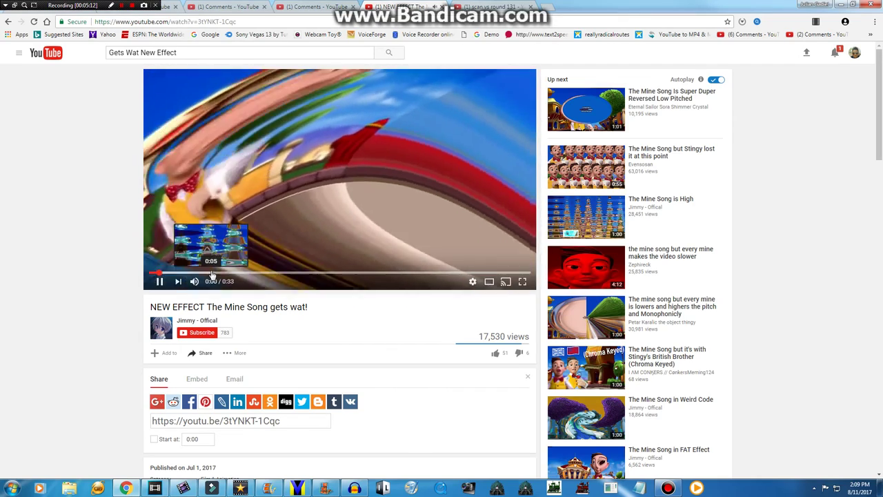
{"action": "left_click", "coordinate": [207, 273]}
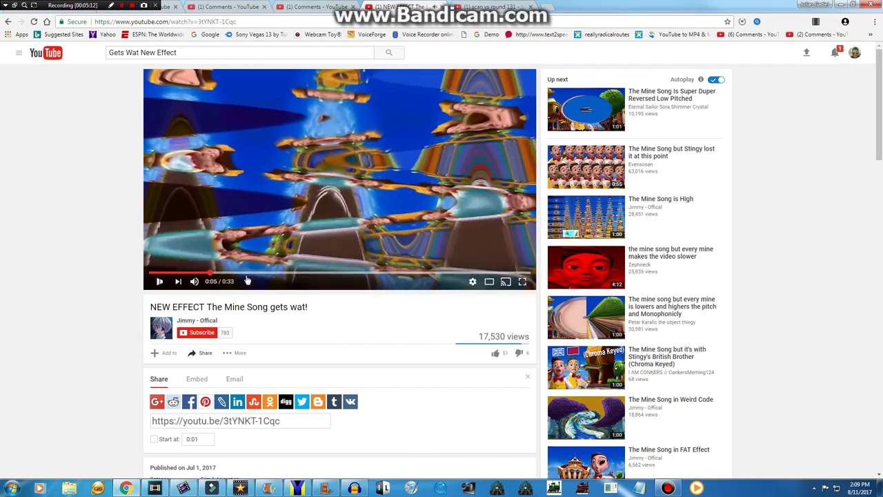
{"action": "left_click", "coordinate": [390, 274]}
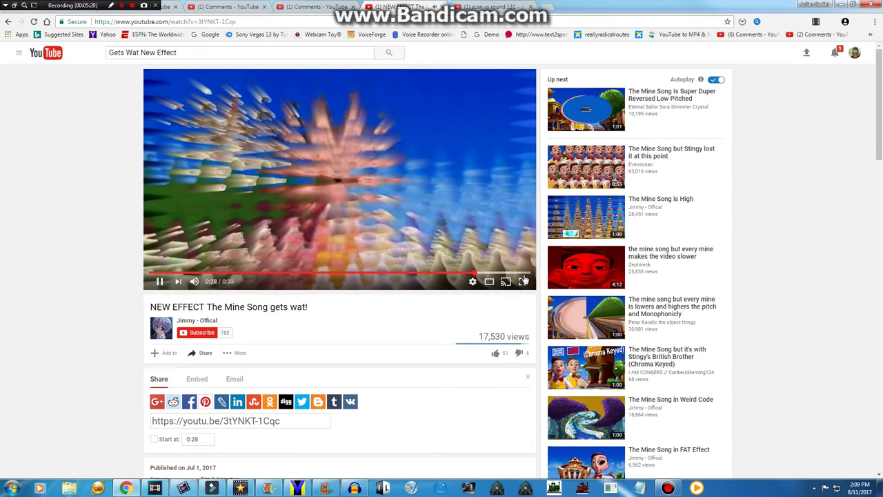
{"action": "left_click", "coordinate": [472, 243]}
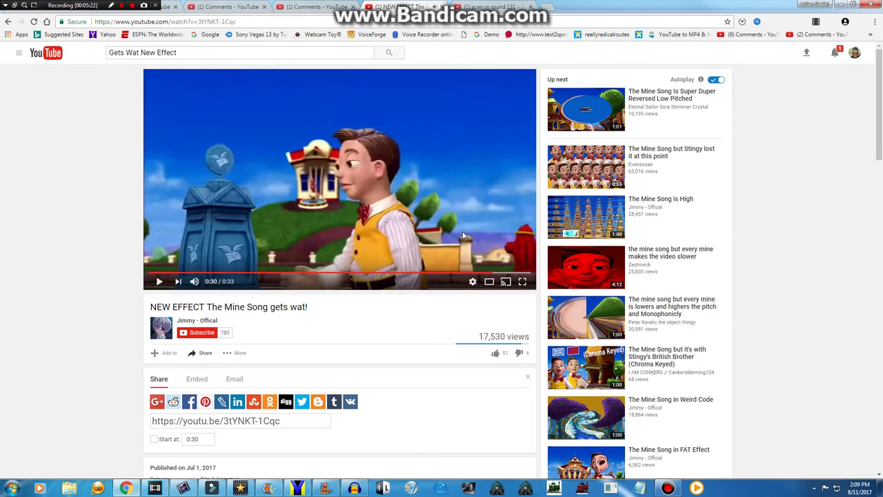
Switch to Sony Vegas and apply the Wave video effect with the Reset to None preset to the Klasky Csupo Robot Logo clip.
{"action": "left_click", "coordinate": [183, 488]}
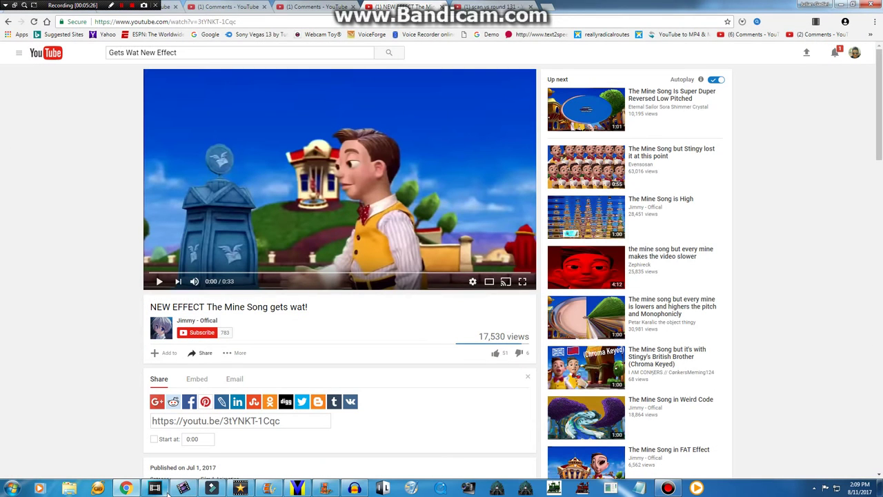
{"action": "left_click", "coordinate": [164, 489]}
{"action": "left_click", "coordinate": [183, 488]}
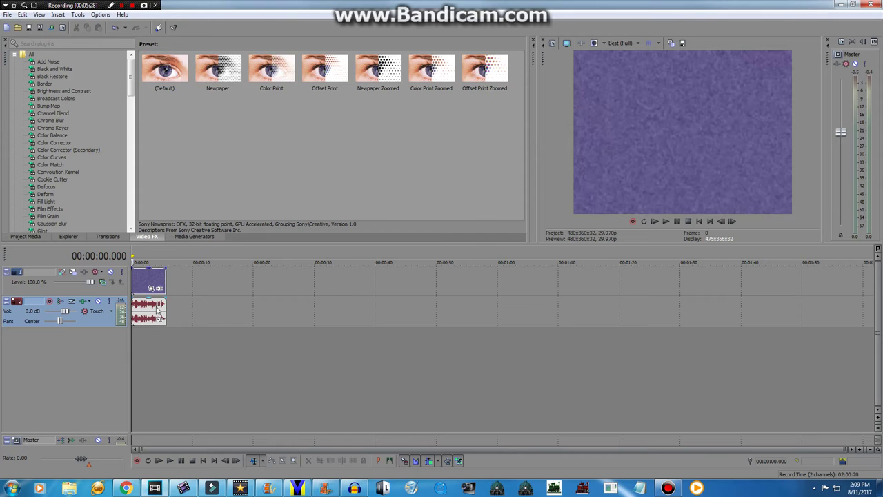
{"action": "left_click_drag", "start_coordinate": [131, 87], "coordinate": [103, 200]}
{"action": "scroll", "coordinate": [104, 200], "scroll_direction": "down", "scroll_amount": 6}
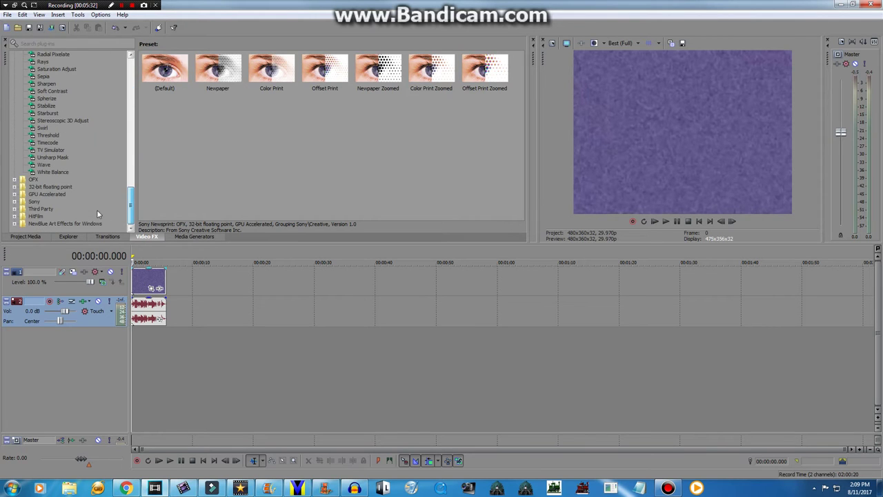
{"action": "left_click", "coordinate": [43, 165]}
{"action": "left_click_drag", "start_coordinate": [165, 71], "coordinate": [129, 318]}
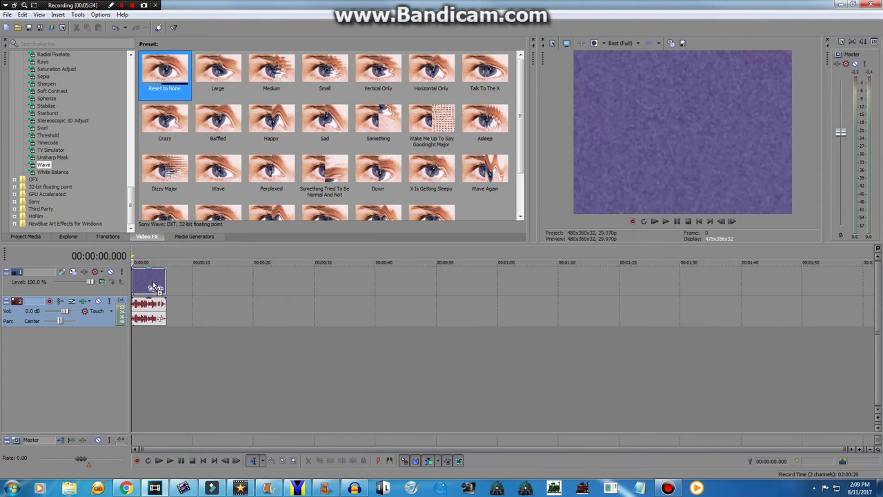
{"action": "left_click_drag", "start_coordinate": [154, 286], "coordinate": [155, 286]}
Add the Light Rays effect with the Reset to None preset to the same clip and play it from the start.
{"action": "left_click_drag", "start_coordinate": [131, 207], "coordinate": [111, 130]}
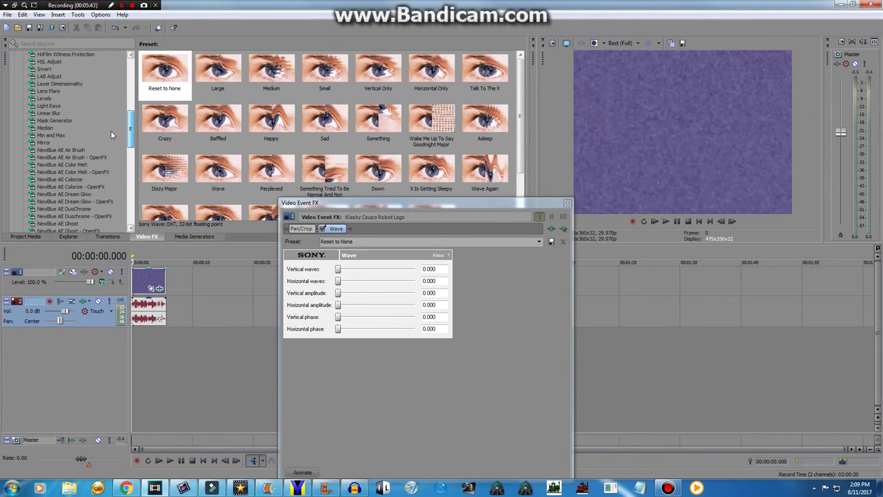
{"action": "left_click", "coordinate": [50, 107]}
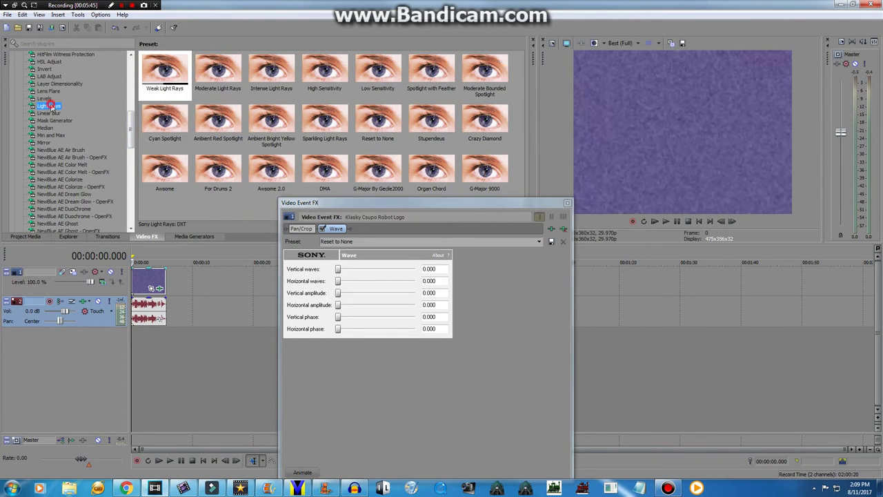
{"action": "left_click", "coordinate": [203, 210]}
{"action": "left_click_drag", "start_coordinate": [377, 119], "coordinate": [432, 279]}
{"action": "left_click", "coordinate": [132, 342]}
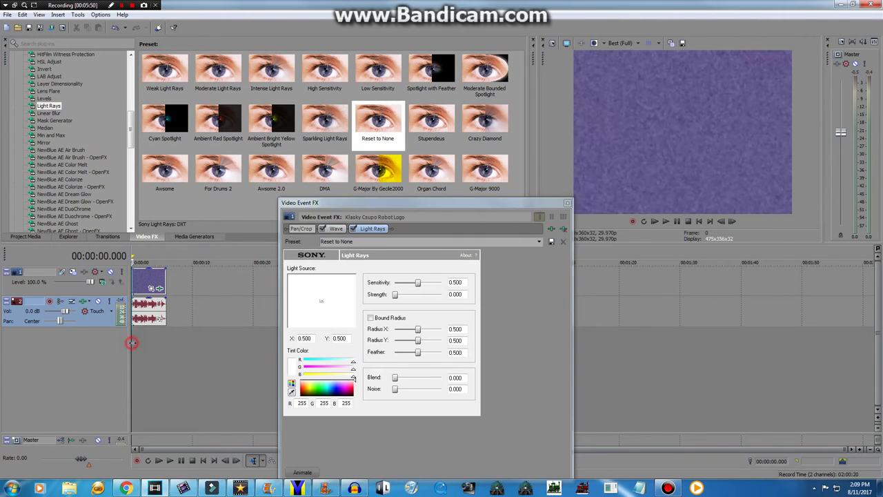
{"action": "key", "text": "space"}
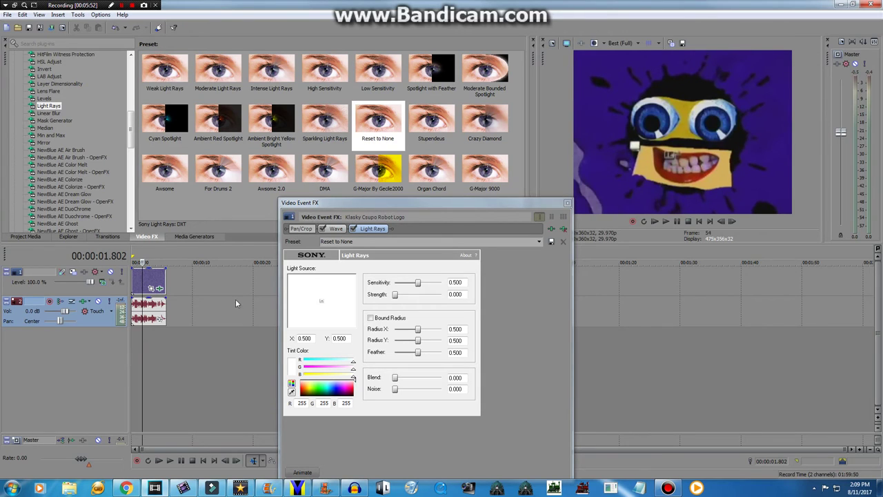
Animate the Wave effect and add a keyframe at 00:00:03.003 using the Wake Me Up To Say Goodnight Major preset.
{"action": "left_click", "coordinate": [336, 228]}
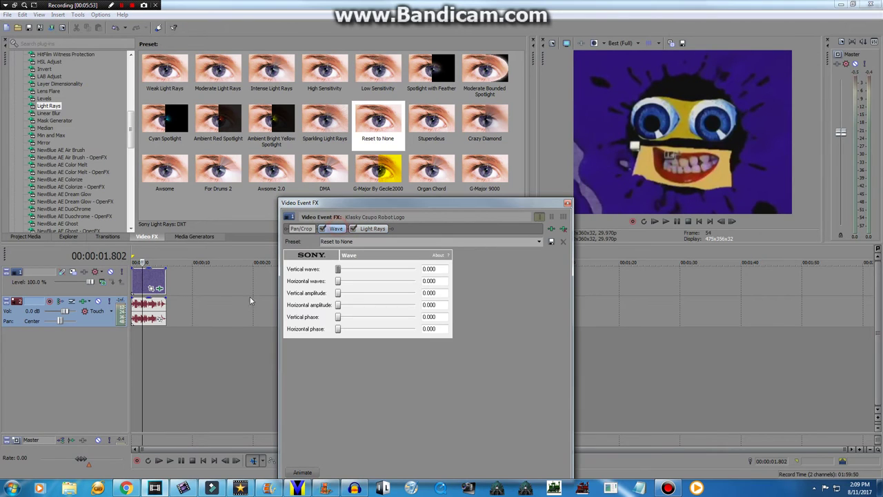
{"action": "left_click", "coordinate": [303, 472]}
{"action": "left_click_drag", "start_coordinate": [342, 398], "coordinate": [454, 391]}
{"action": "left_click", "coordinate": [455, 391]}
{"action": "left_click", "coordinate": [539, 241]}
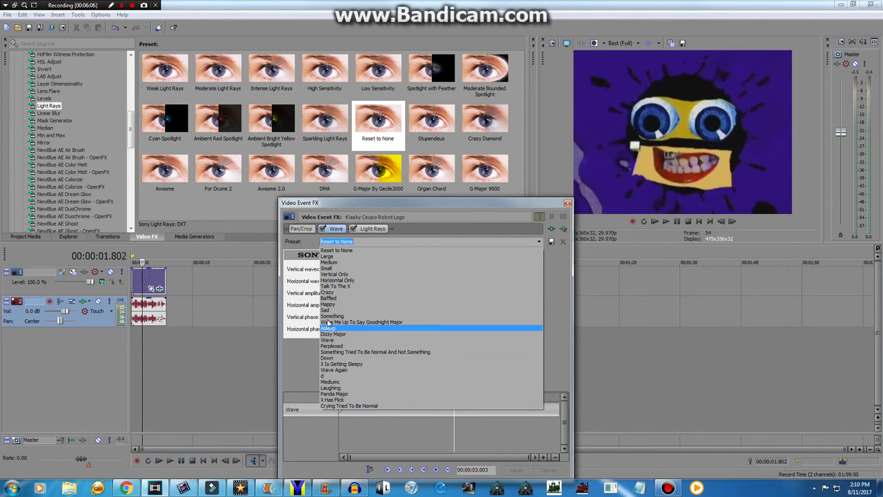
{"action": "left_click", "coordinate": [331, 406]}
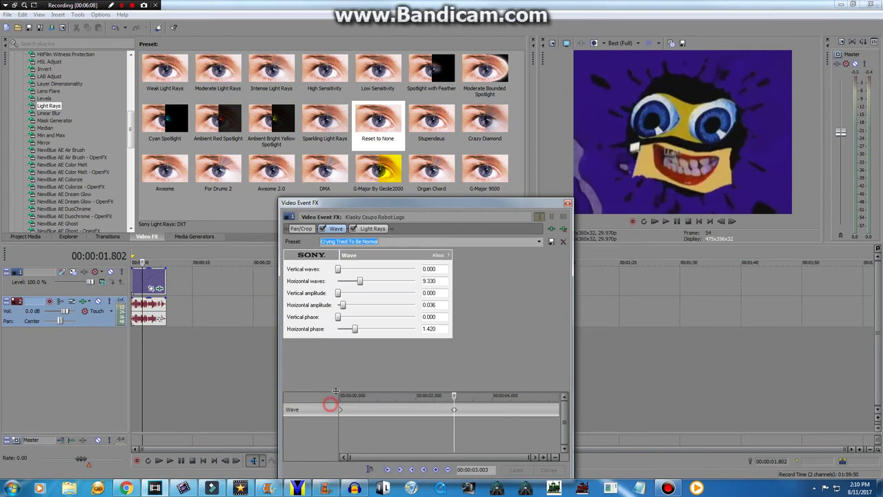
{"action": "left_click", "coordinate": [539, 243]}
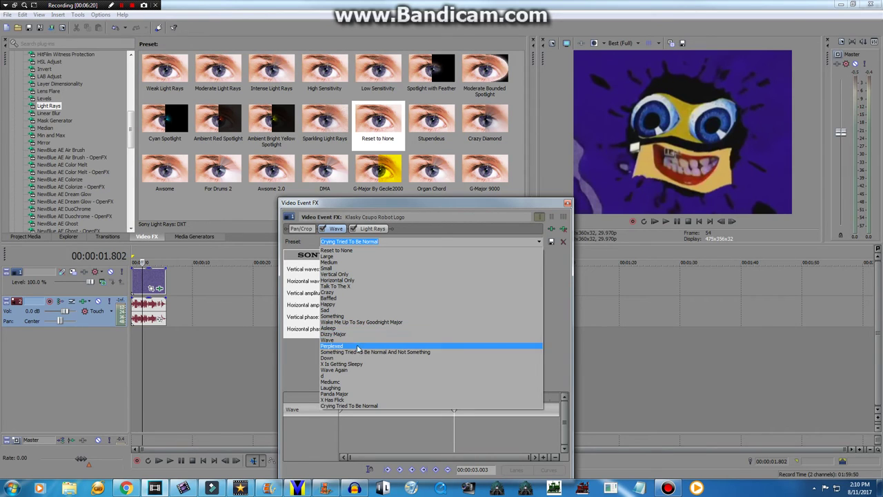
{"action": "left_click", "coordinate": [367, 322]}
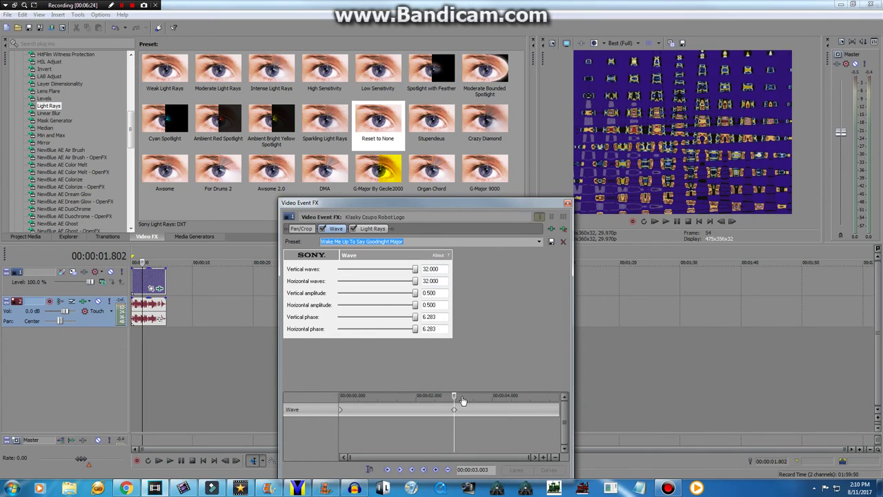
Add a Wave keyframe at 00:00:05.739 with the Reset to None preset and return the project playhead to the start.
{"action": "left_click_drag", "start_coordinate": [455, 393], "coordinate": [584, 401]}
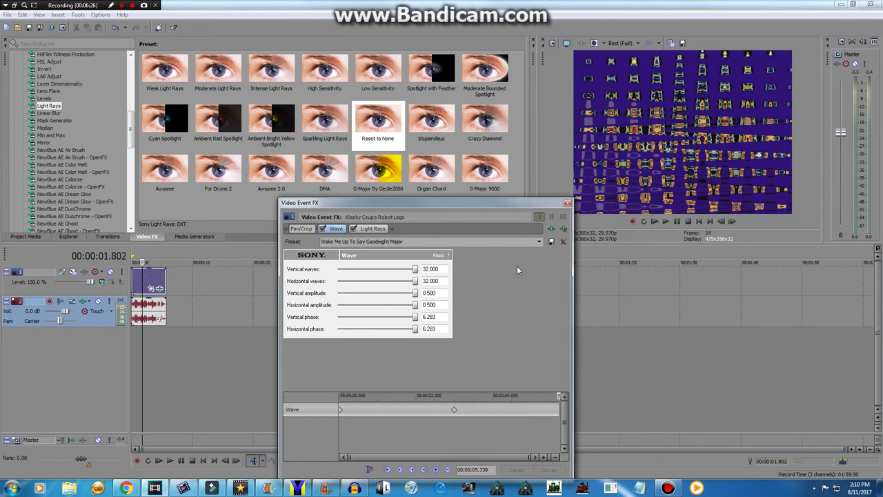
{"action": "left_click", "coordinate": [535, 241]}
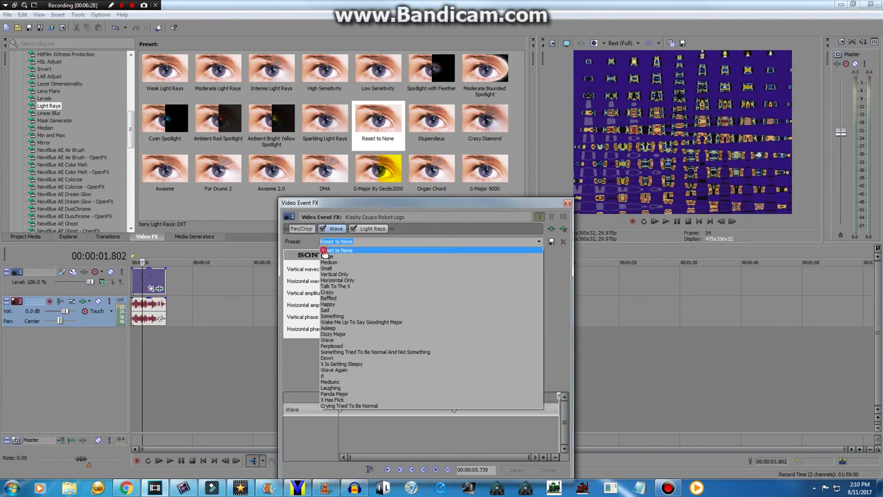
{"action": "left_click", "coordinate": [338, 250]}
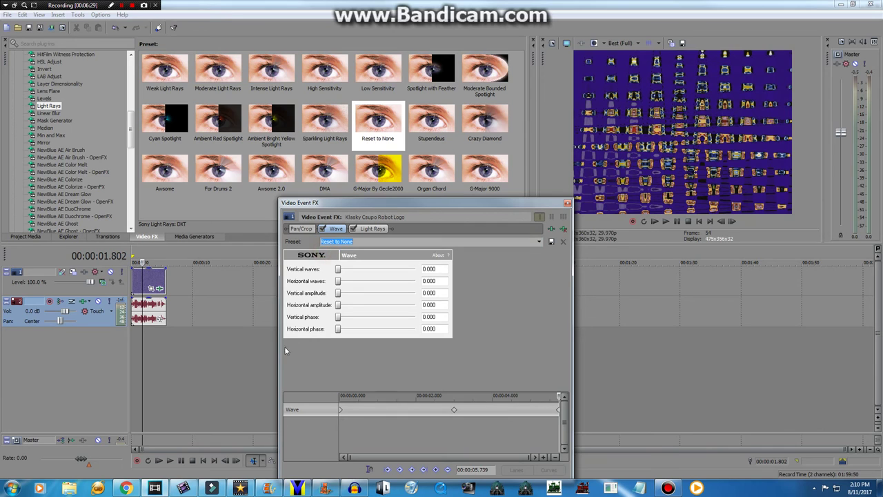
{"action": "left_click", "coordinate": [144, 369]}
{"action": "left_click_drag", "start_coordinate": [142, 366], "coordinate": [167, 363]}
{"action": "key", "text": "ctrl+Home"}
Enable animation for the Light Rays effect, apply its Intense Light Rays preset and close the event's effect settings.
{"action": "left_click", "coordinate": [283, 295]}
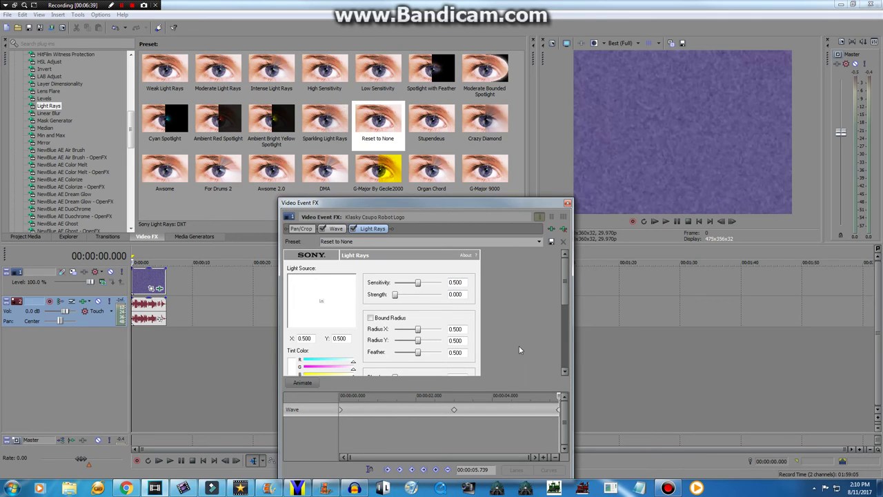
{"action": "left_click", "coordinate": [565, 371]}
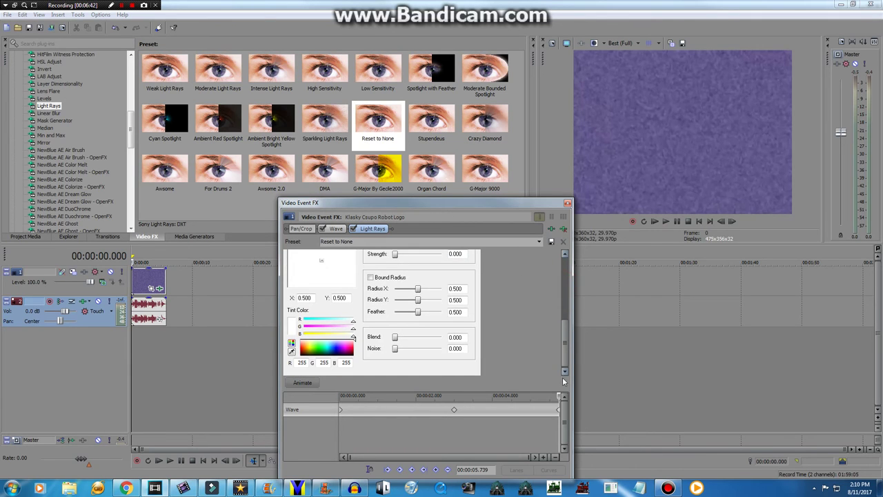
{"action": "left_click_drag", "start_coordinate": [565, 344], "coordinate": [564, 230]}
{"action": "left_click", "coordinate": [305, 382]}
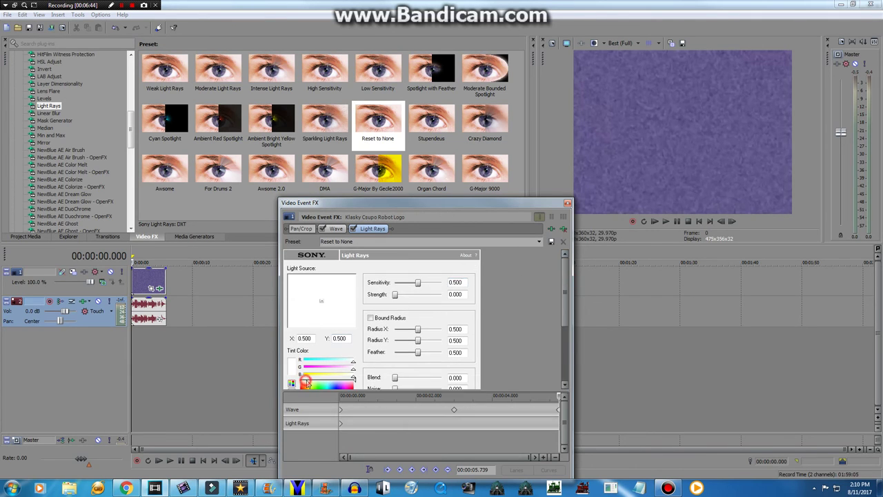
{"action": "left_click", "coordinate": [539, 240]}
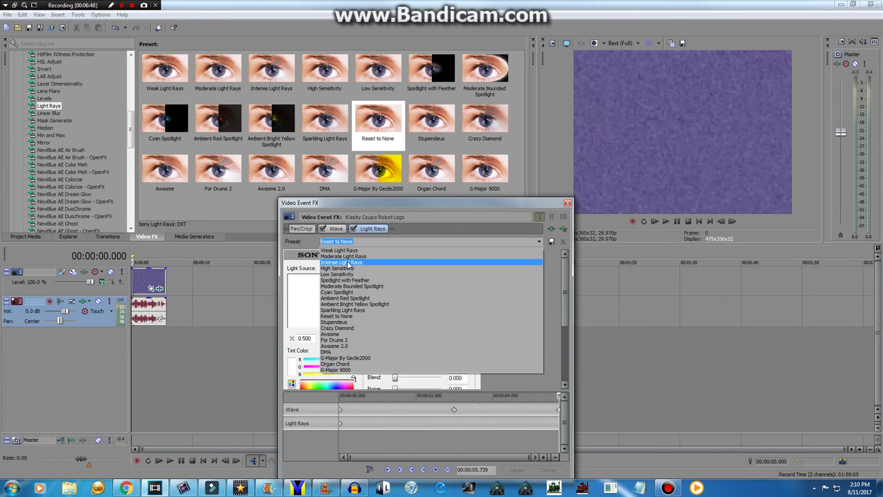
{"action": "left_click", "coordinate": [348, 264]}
{"action": "left_click", "coordinate": [566, 205]}
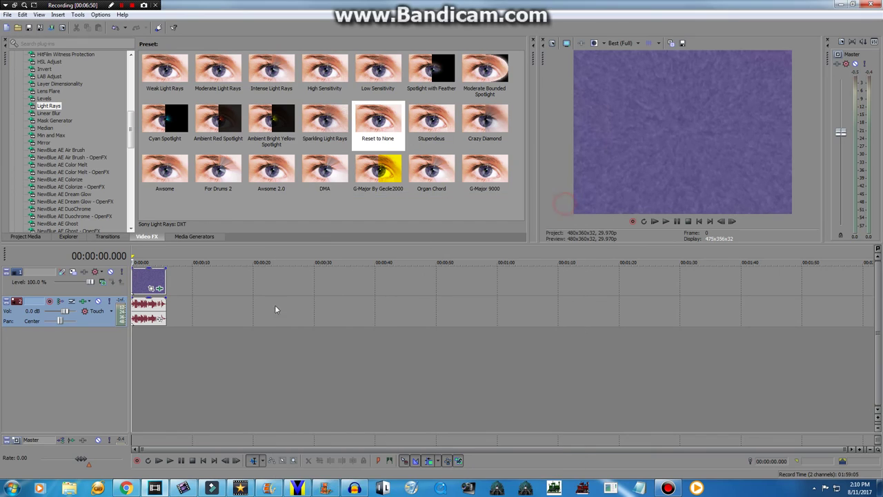
Delete the clip's existing audio and insert the Gets Wat audio file from C:\Program Files (x86)\Audacity in its place.
{"action": "right_click", "coordinate": [148, 314]}
{"action": "left_click", "coordinate": [166, 292]}
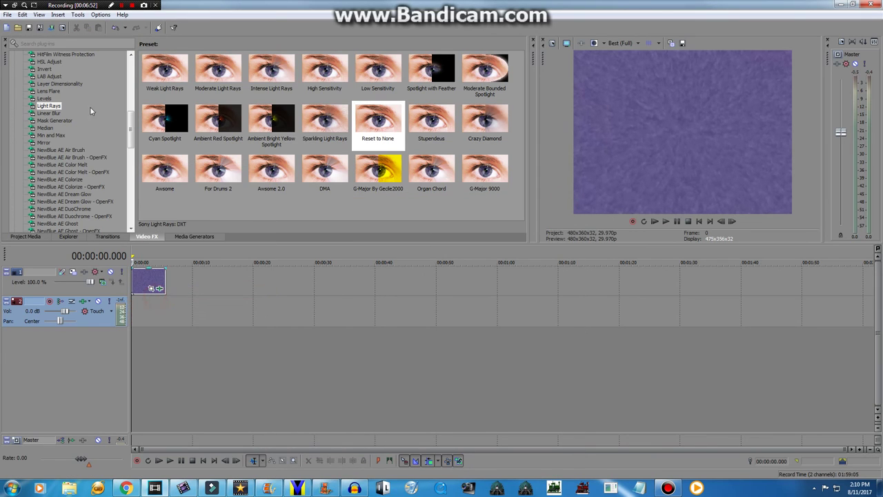
{"action": "left_click", "coordinate": [8, 15]}
{"action": "left_click", "coordinate": [29, 33]}
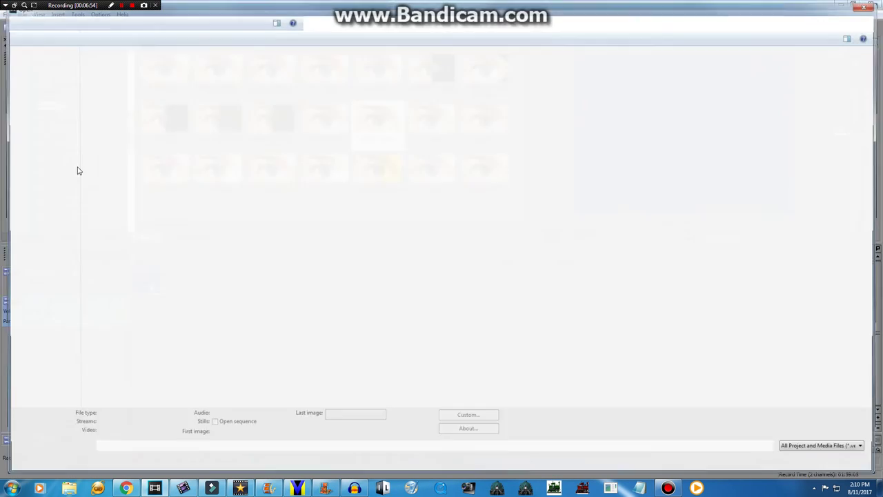
{"action": "left_click", "coordinate": [32, 101]}
{"action": "left_click", "coordinate": [36, 111]}
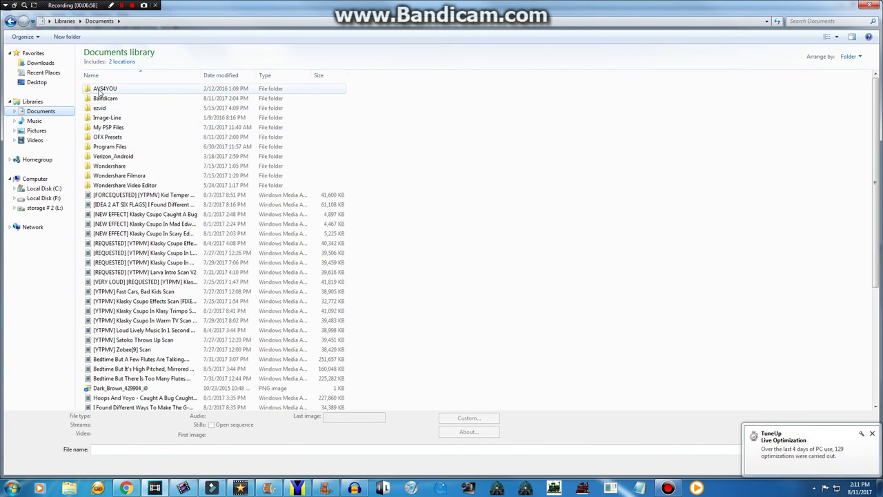
{"action": "left_click", "coordinate": [51, 119]}
{"action": "left_click", "coordinate": [51, 112]}
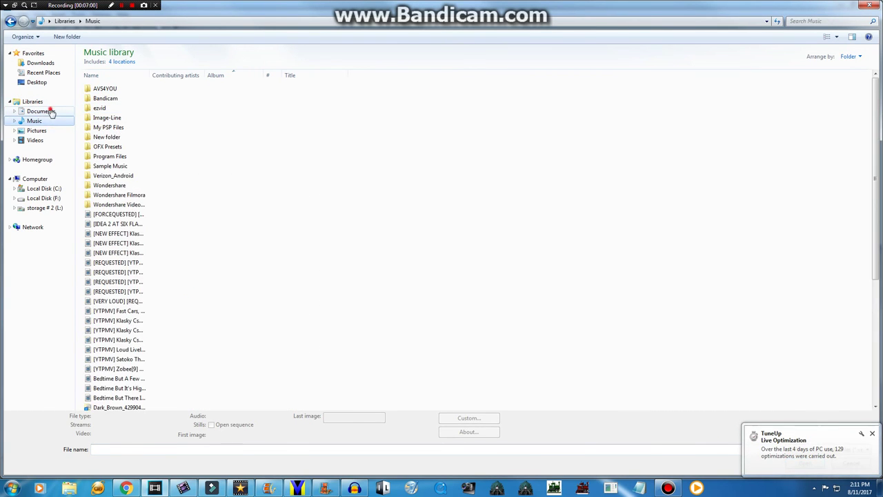
{"action": "left_click", "coordinate": [39, 188]}
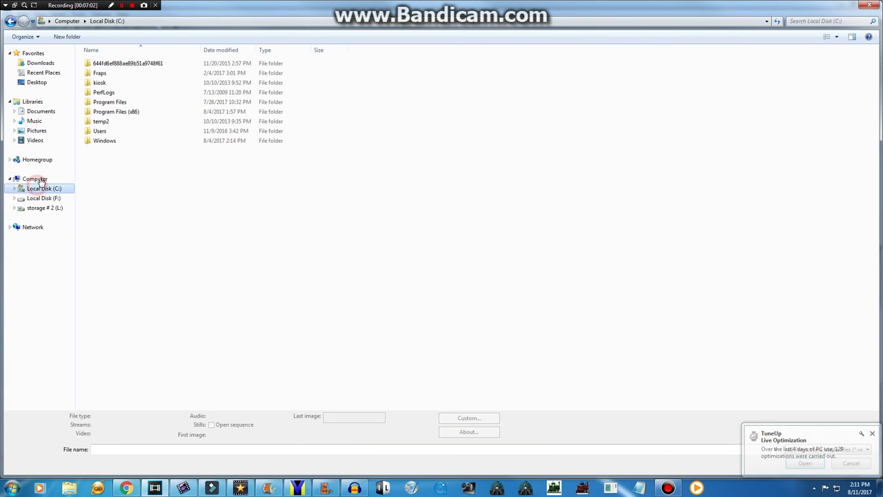
{"action": "left_click", "coordinate": [104, 102]}
{"action": "double_click", "coordinate": [101, 112]}
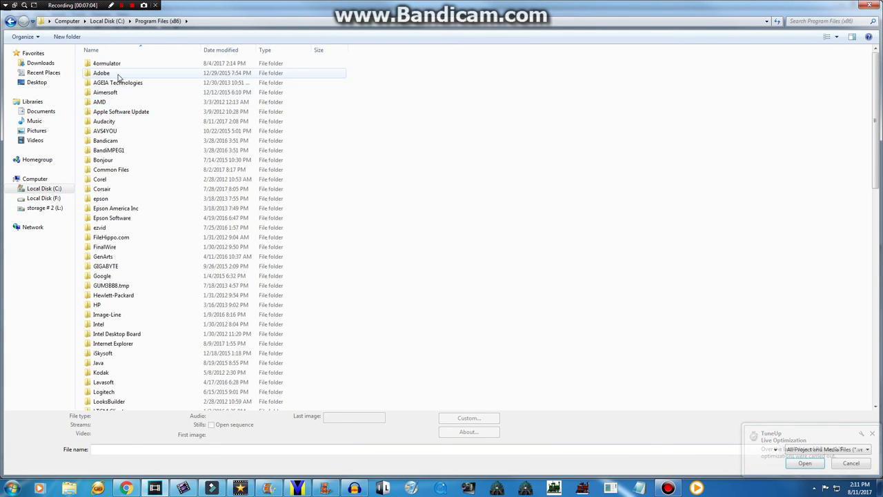
{"action": "double_click", "coordinate": [103, 122]}
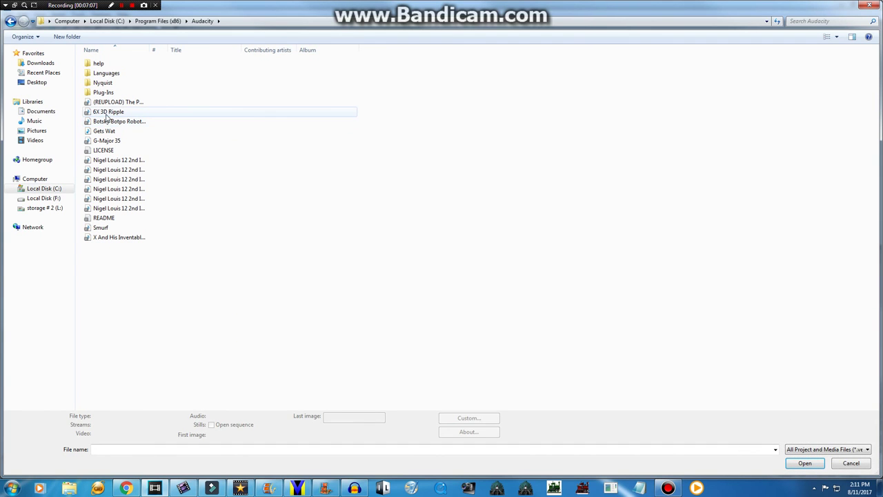
{"action": "double_click", "coordinate": [109, 132]}
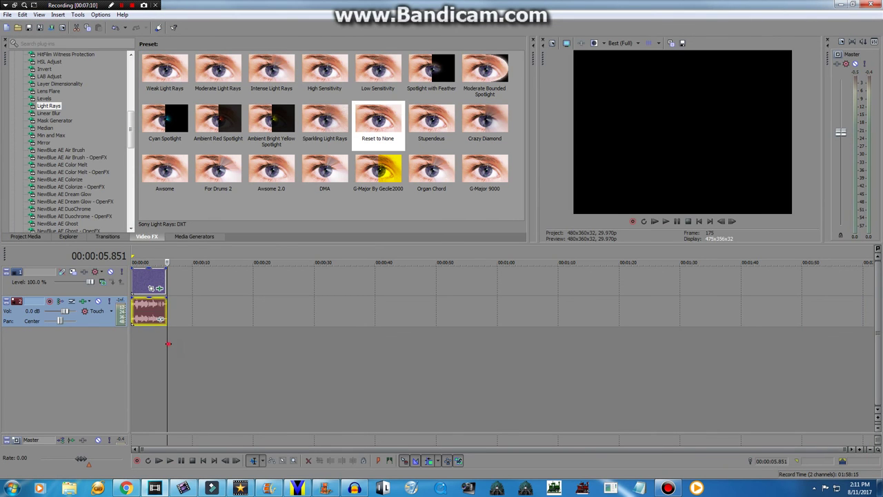
Play the clip with its new audio from the start and return the playhead to the beginning.
{"action": "key", "text": "ctrl+Home"}
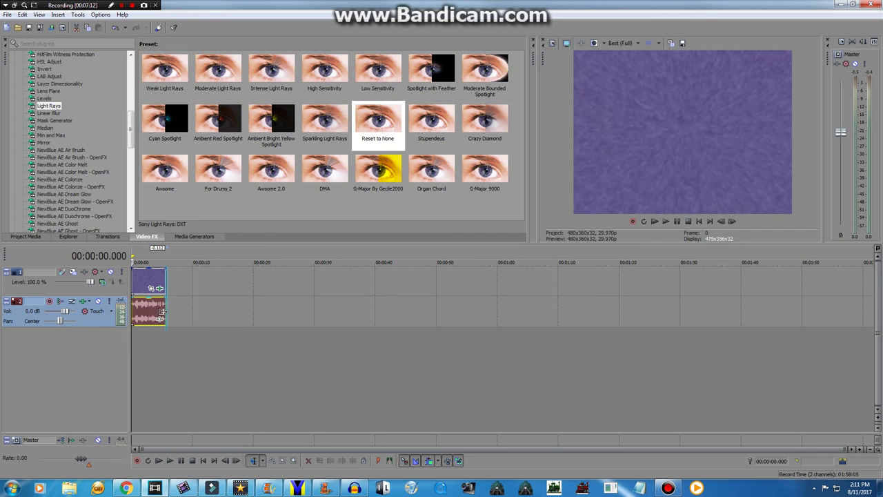
{"action": "left_click", "coordinate": [656, 222]}
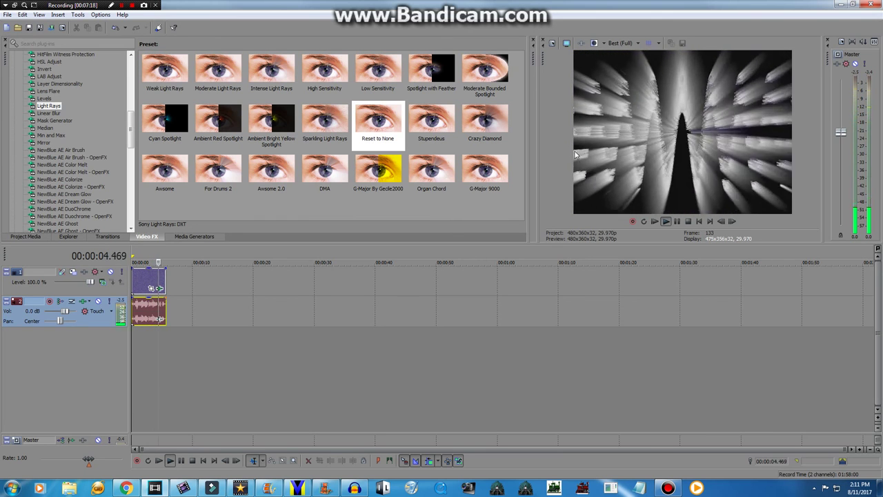
{"action": "left_click", "coordinate": [678, 221]}
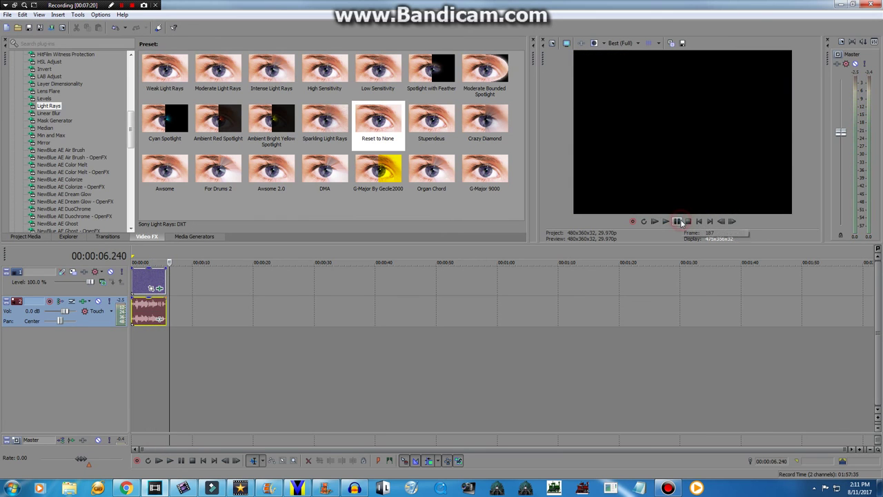
{"action": "left_click", "coordinate": [699, 221]}
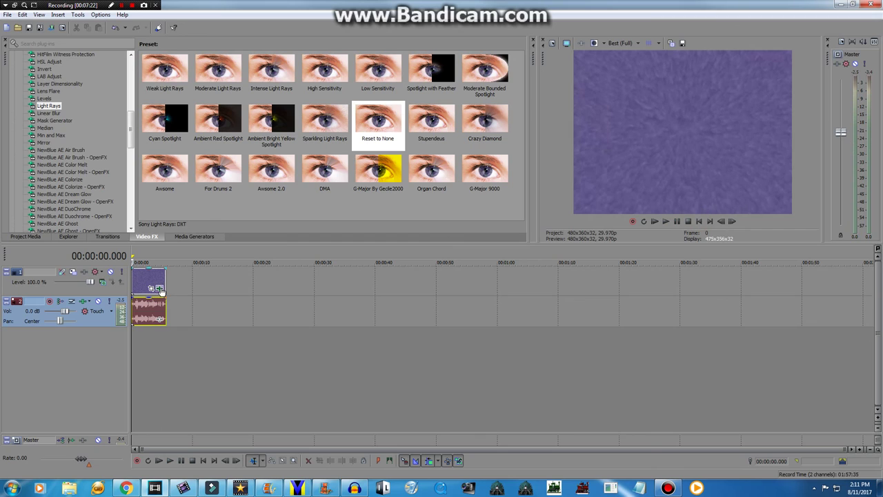